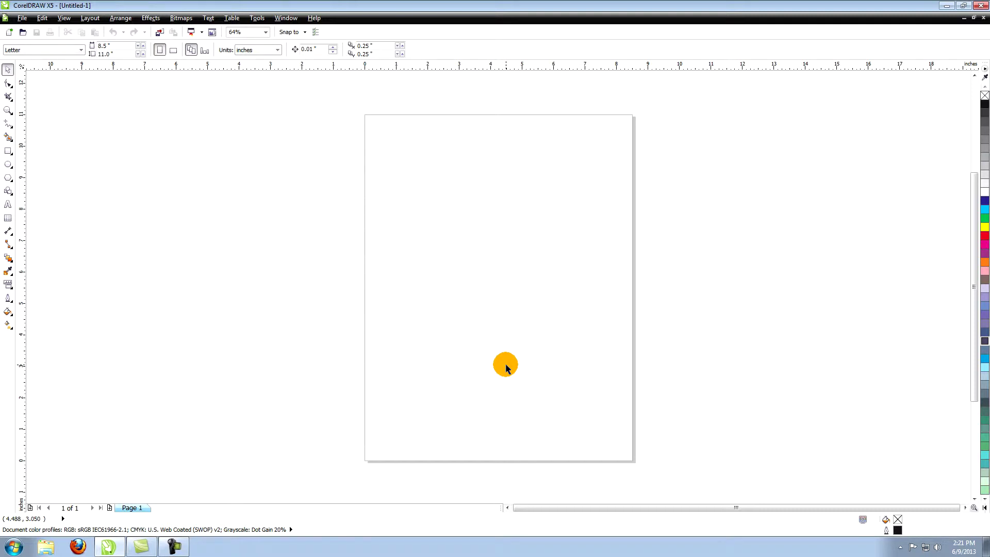
# Draw a wide rectangle, about 6.93 by 4.47 inches, near the top of the page.
pyautogui.click(8, 151)
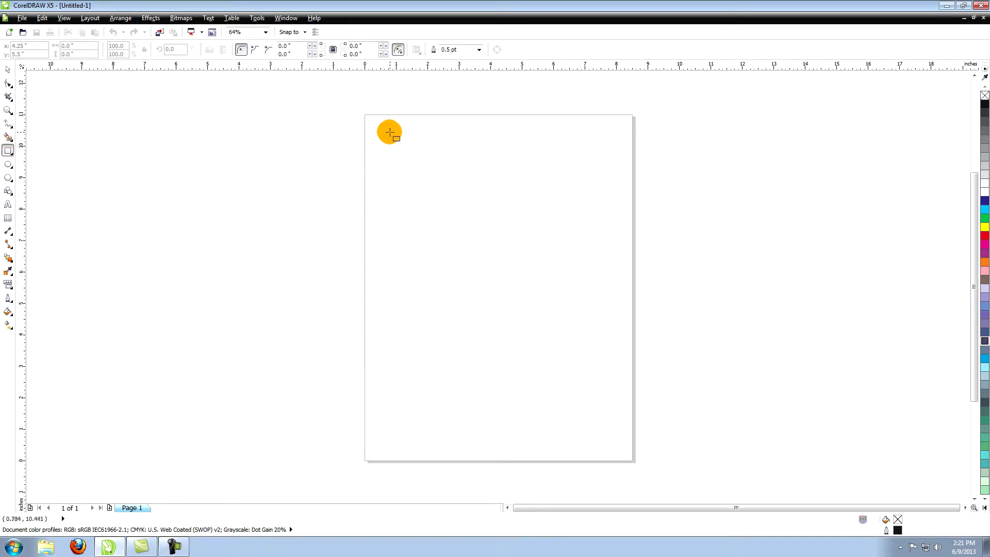
pyautogui.moveTo(389, 134); pyautogui.dragTo(607, 275)
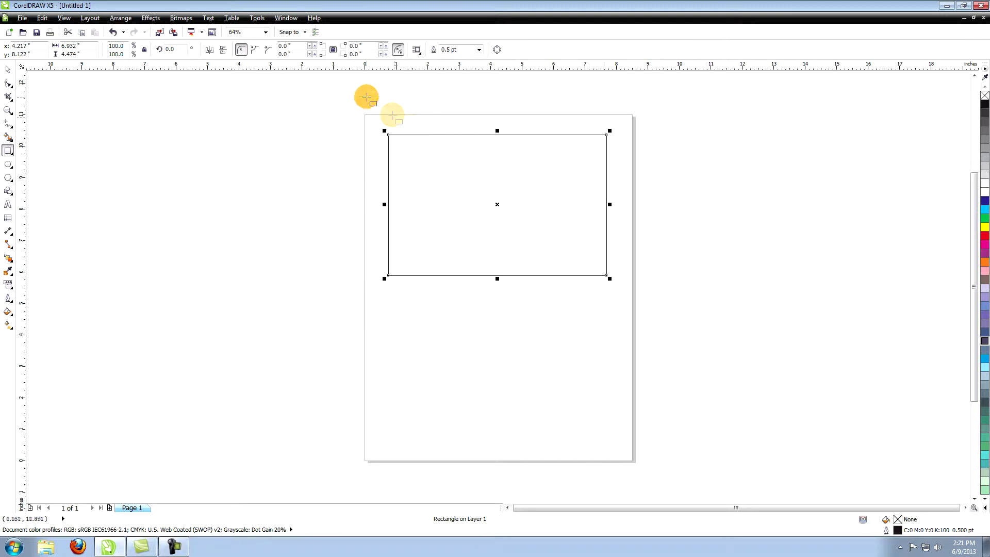
# Add the RGB colour palette to the workspace.
pyautogui.click(287, 21)
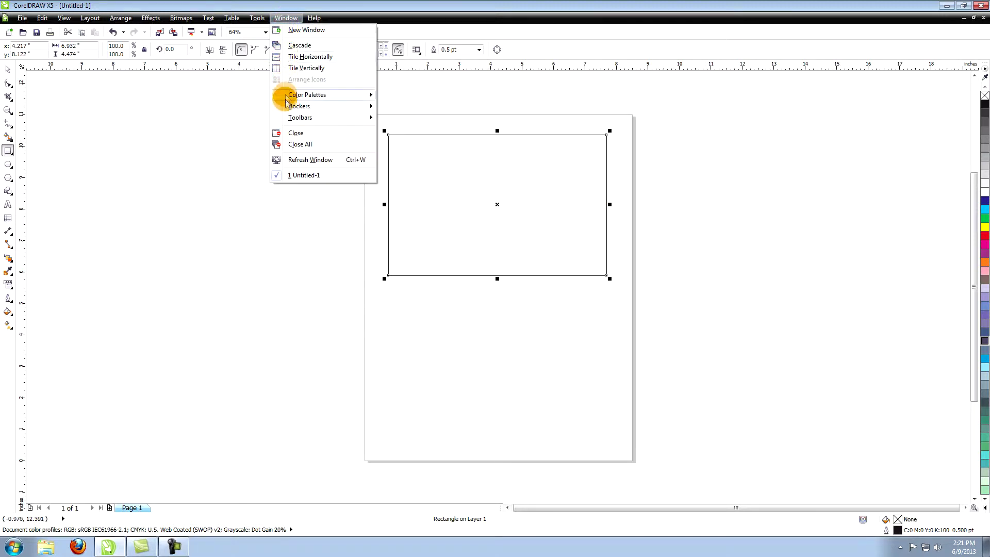
pyautogui.moveTo(284, 95)
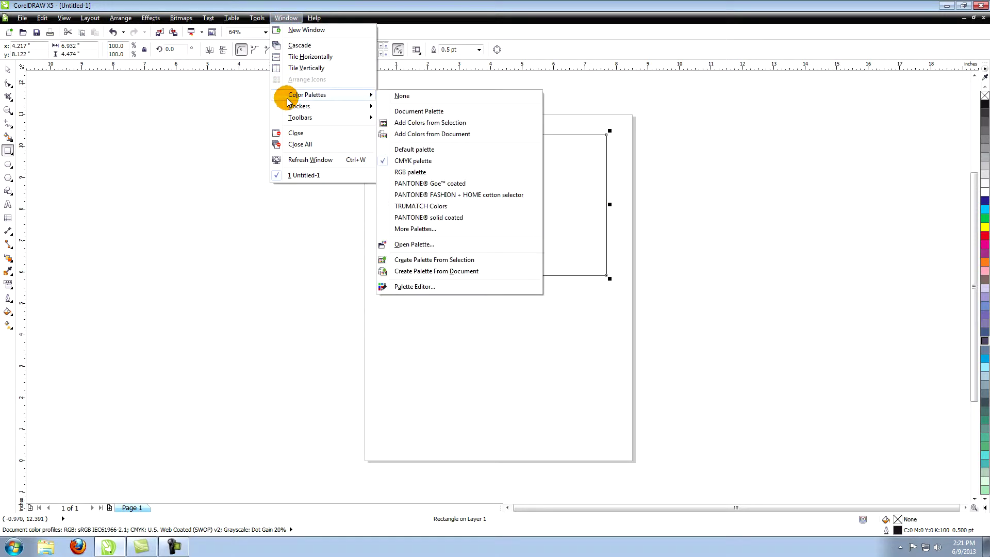
pyautogui.click(419, 174)
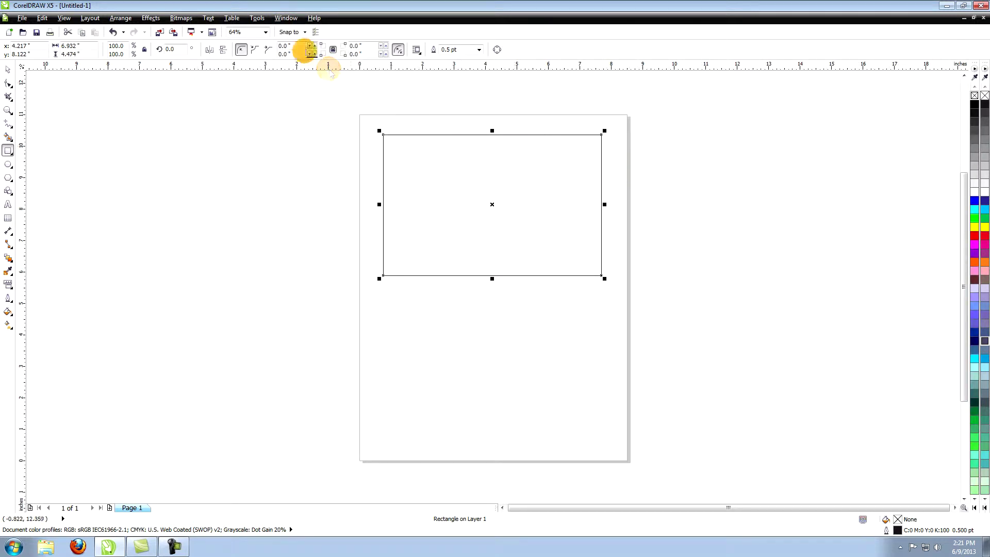
# Add the PANTONE solid coated colour palette as well.
pyautogui.click(286, 18)
pyautogui.moveTo(289, 95)
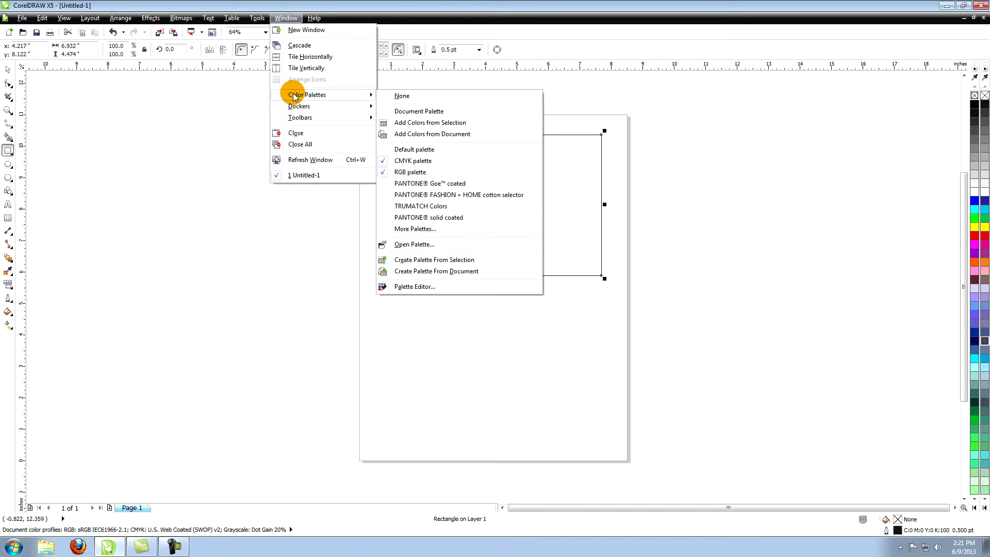
pyautogui.click(425, 221)
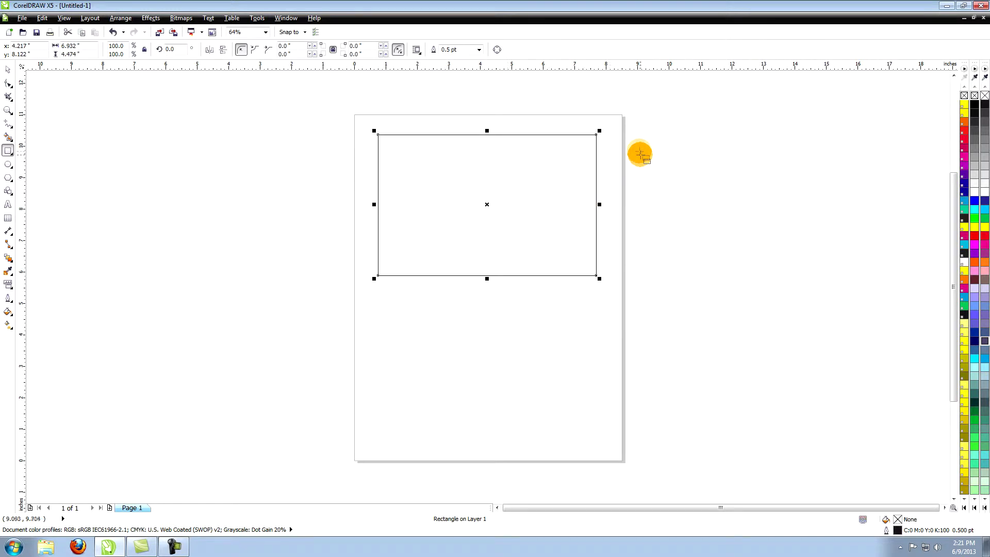
# Try several palette fills on the rectangle, ending with PANTONE 101 C yellow.
pyautogui.click(8, 68)
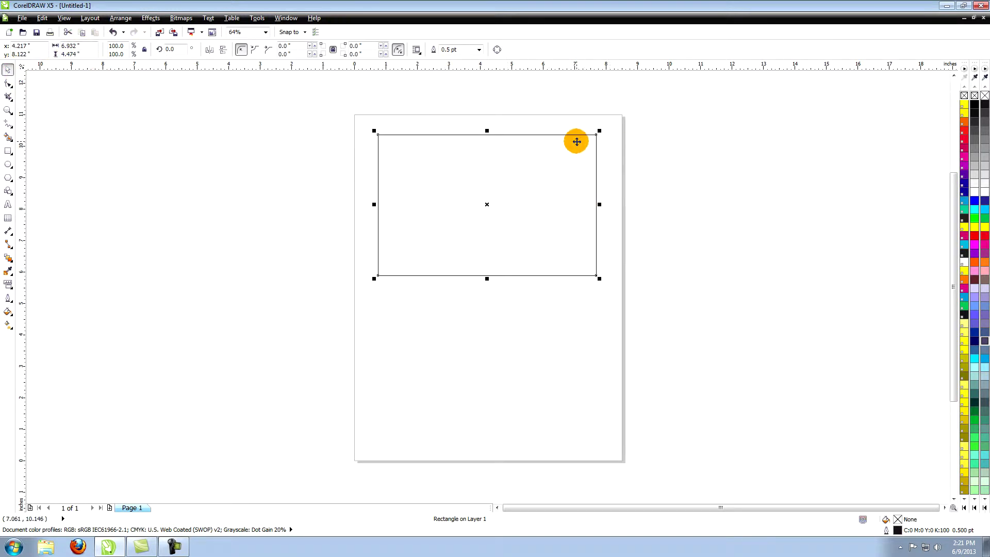
pyautogui.click(964, 166)
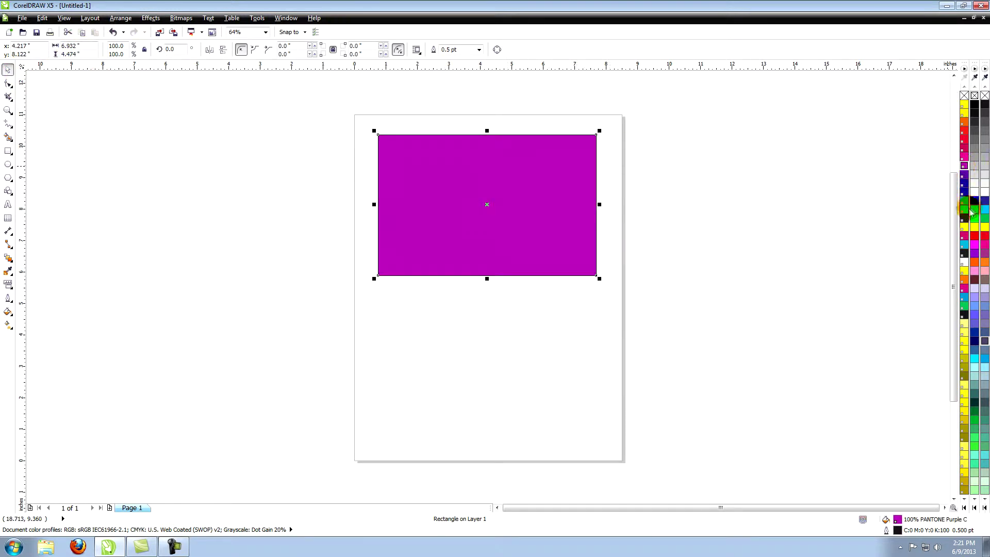
pyautogui.click(974, 209)
pyautogui.click(985, 252)
pyautogui.click(975, 297)
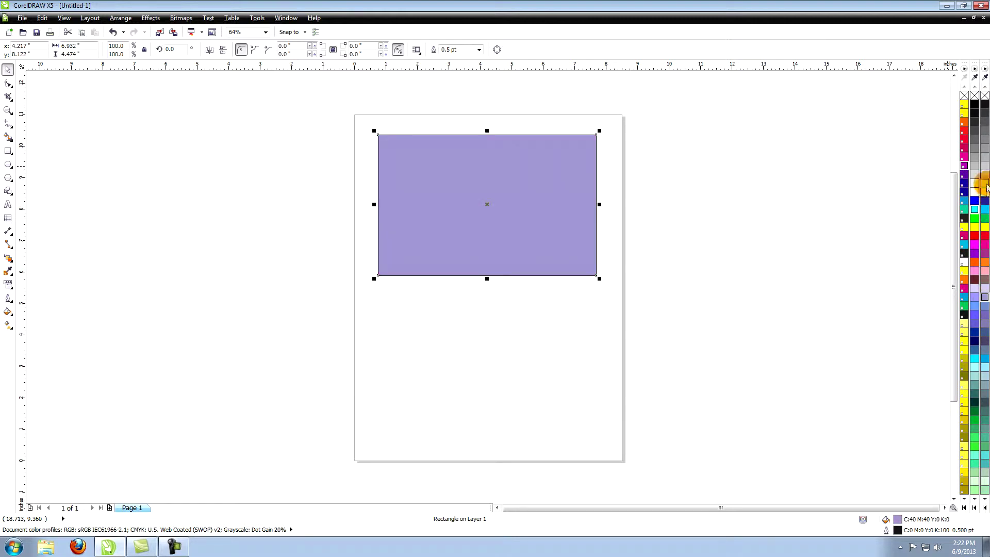
pyautogui.click(985, 171)
pyautogui.click(964, 331)
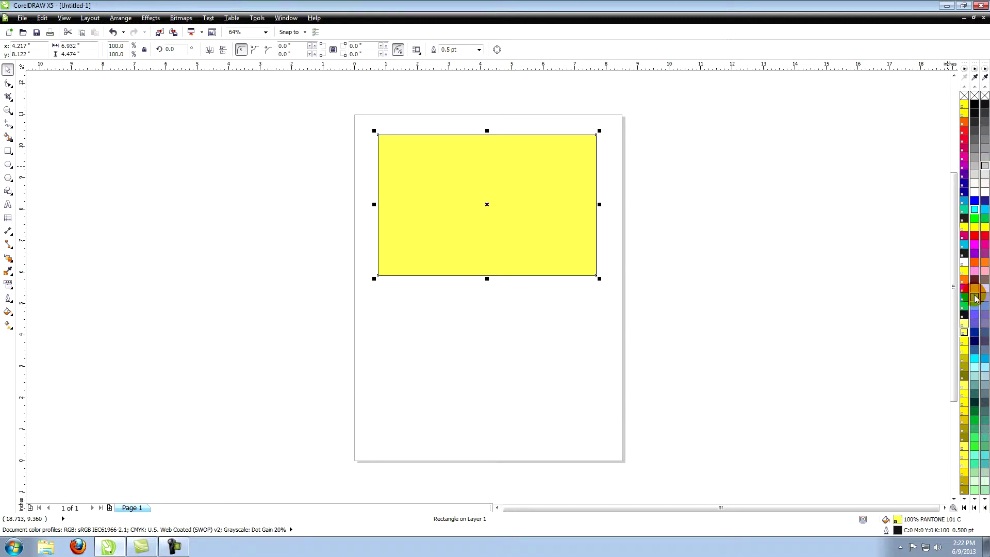
# Set the rectangle's outline to PANTONE Rhodamine Red C after trying other colours.
pyautogui.rightClick(975, 297)
pyautogui.rightClick(985, 218)
pyautogui.rightClick(964, 235)
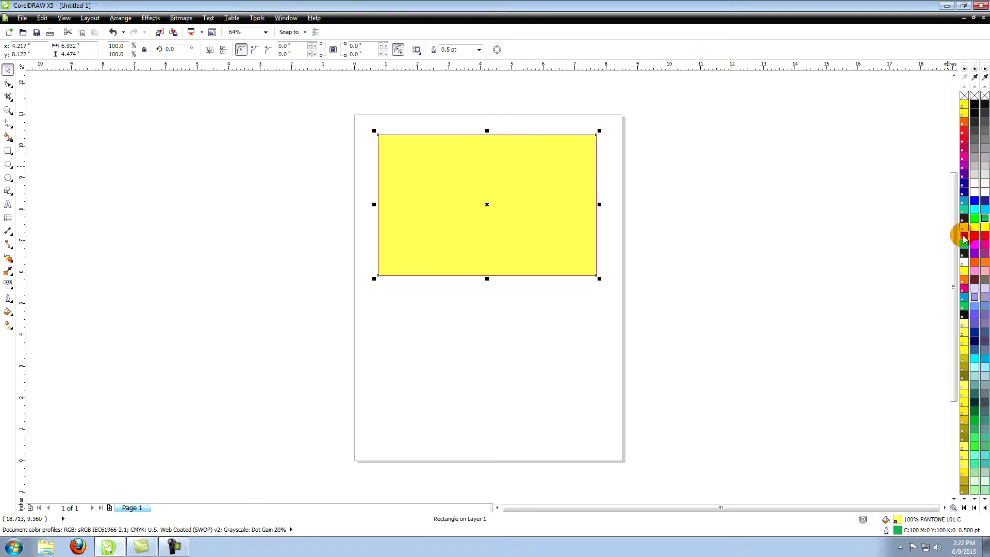
pyautogui.rightClick(986, 303)
pyautogui.rightClick(964, 157)
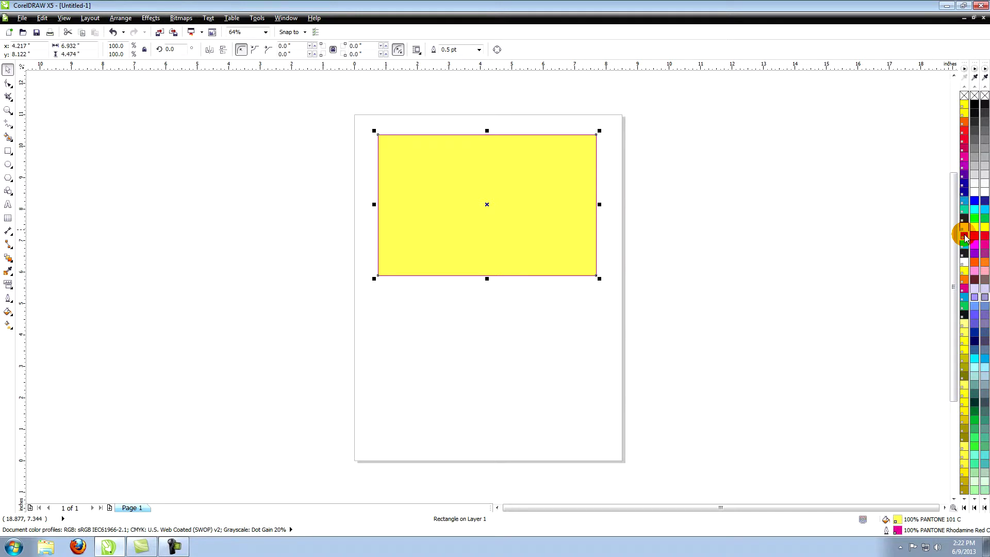
# Fill the rectangle with a light orange tint, 60% PANTONE Hexachrome Orange.
pyautogui.click(964, 236)
pyautogui.moveTo(965, 238); pyautogui.dragTo(913, 238)
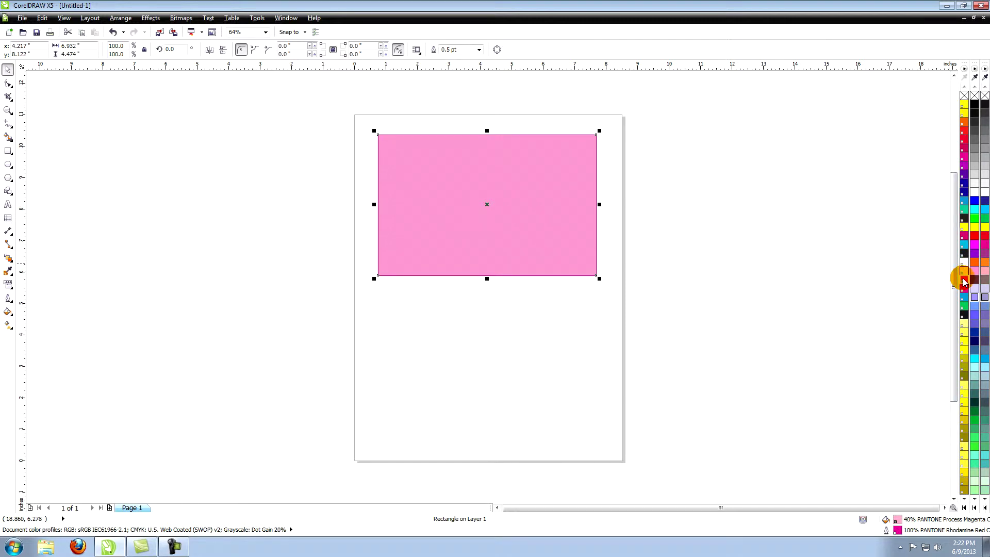
pyautogui.moveTo(965, 282); pyautogui.dragTo(928, 282)
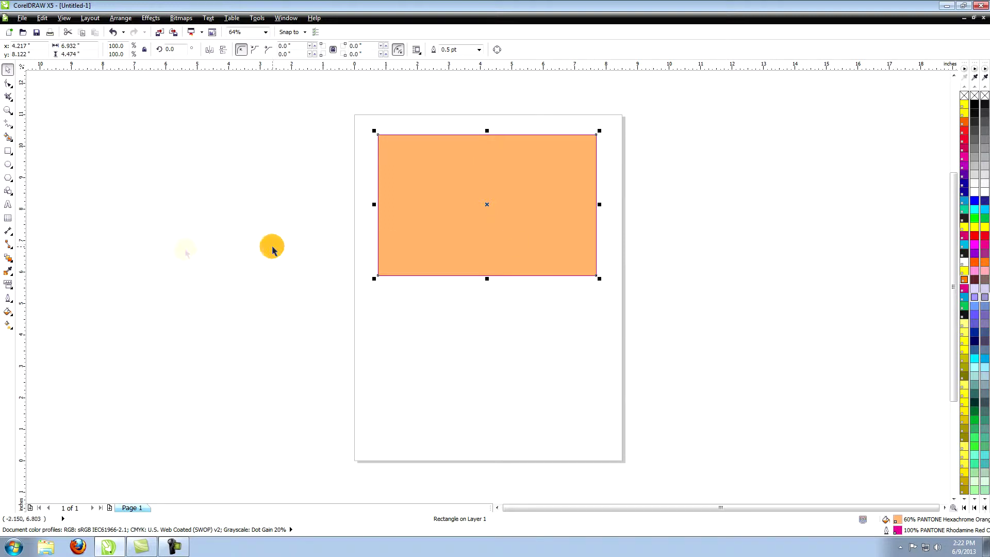
# Open the Uniform Fill settings on the Models tab, positioned below the rectangle.
pyautogui.click(9, 314)
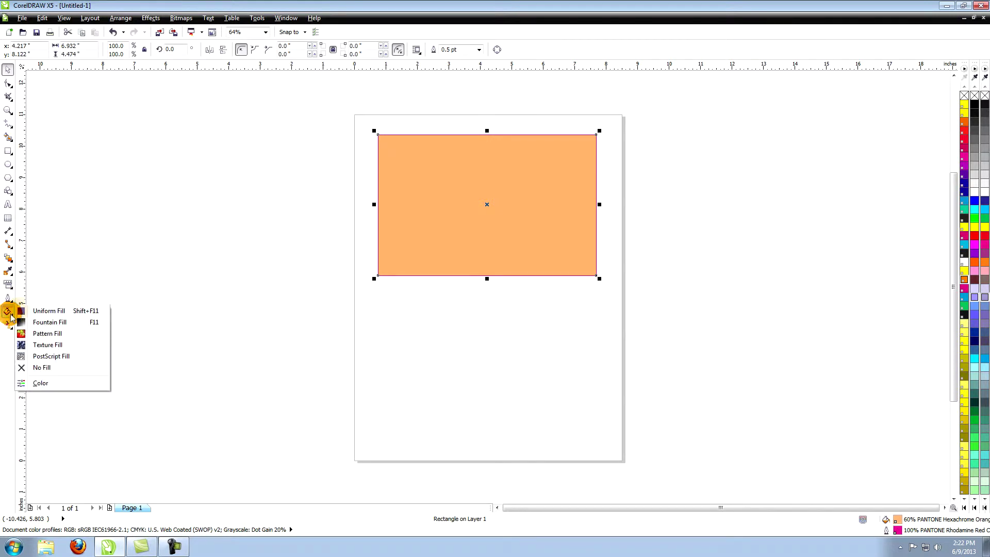
pyautogui.click(37, 311)
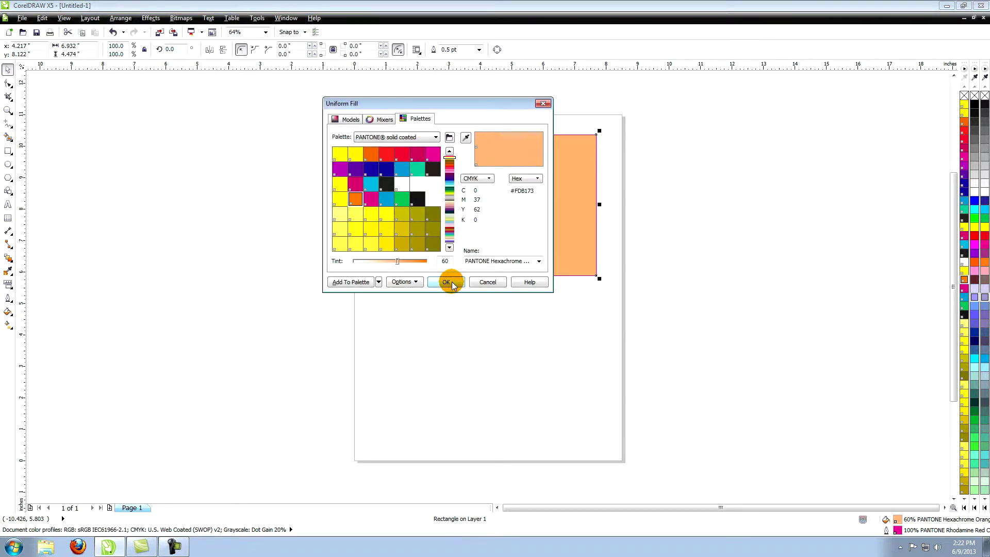
pyautogui.click(349, 119)
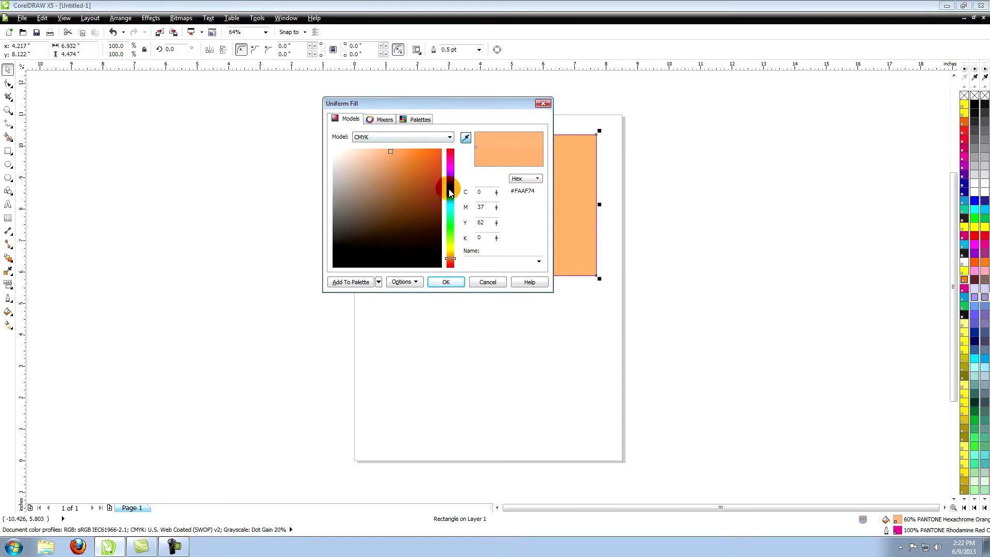
pyautogui.moveTo(458, 103); pyautogui.dragTo(506, 301)
# Pick a purple new colour, C33 M79 Y0 K0 (#B05FA4), in the CMYK field.
pyautogui.click(499, 388)
pyautogui.moveTo(499, 388)
pyautogui.mouseDown()
pyautogui.moveTo(498, 402)
pyautogui.moveTo(499, 379)
pyautogui.moveTo(497, 419)
pyautogui.moveTo(500, 367)
pyautogui.moveTo(464, 397)
pyautogui.moveTo(420, 360)
pyautogui.moveTo(458, 410)
pyautogui.moveTo(453, 380)
pyautogui.moveTo(496, 346)
pyautogui.mouseUp()
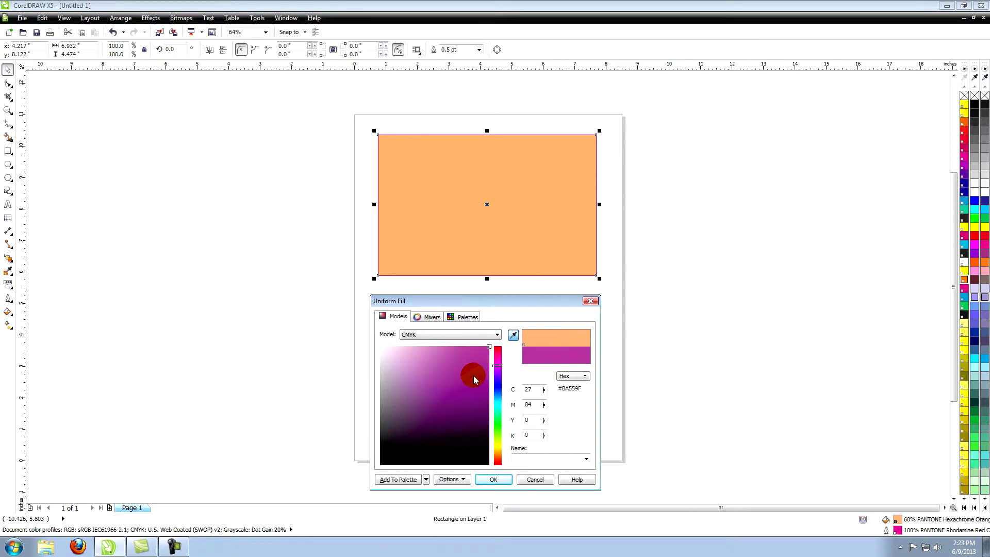
pyautogui.click(380, 345)
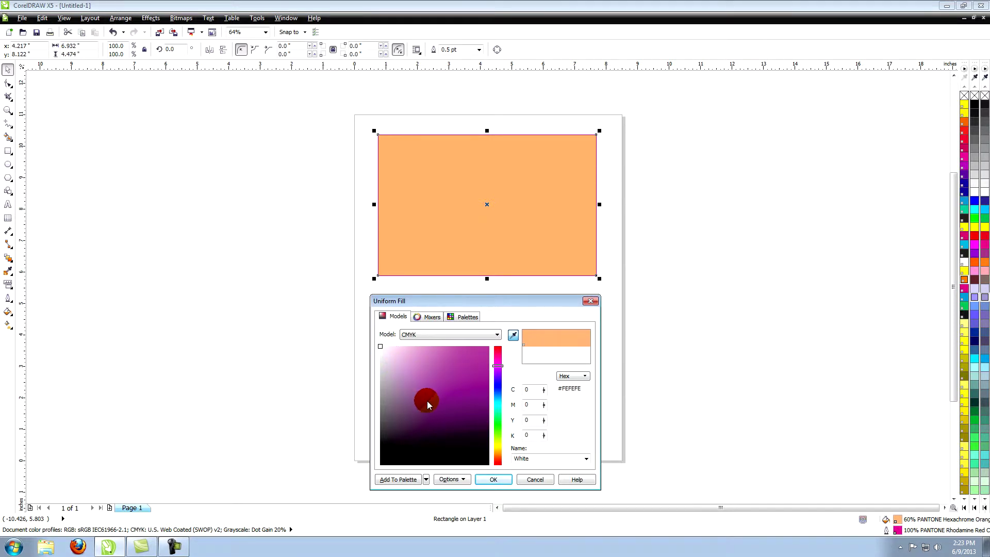
pyautogui.moveTo(428, 405); pyautogui.dragTo(380, 464)
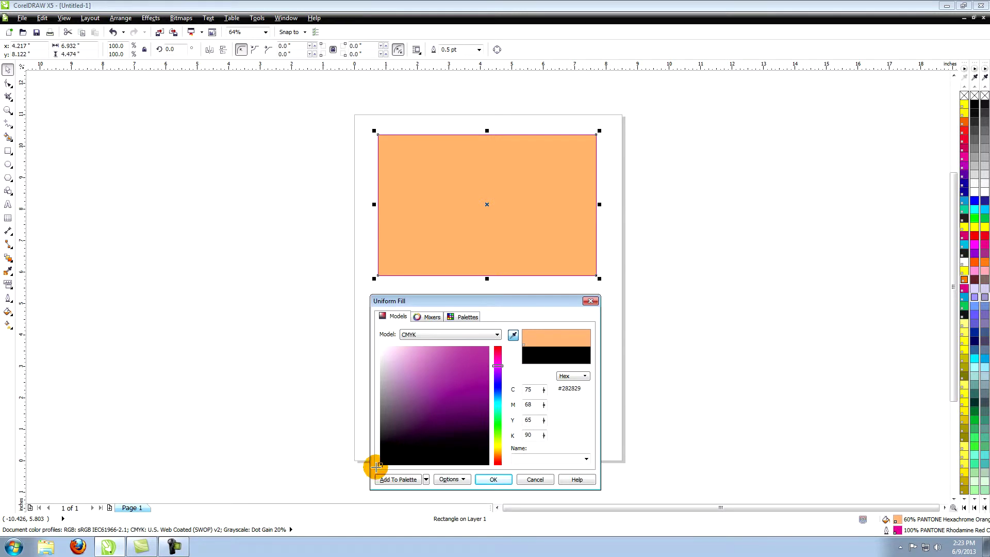
pyautogui.moveTo(432, 405)
pyautogui.mouseDown()
pyautogui.moveTo(478, 466)
pyautogui.moveTo(489, 465)
pyautogui.mouseUp()
pyautogui.click(441, 373)
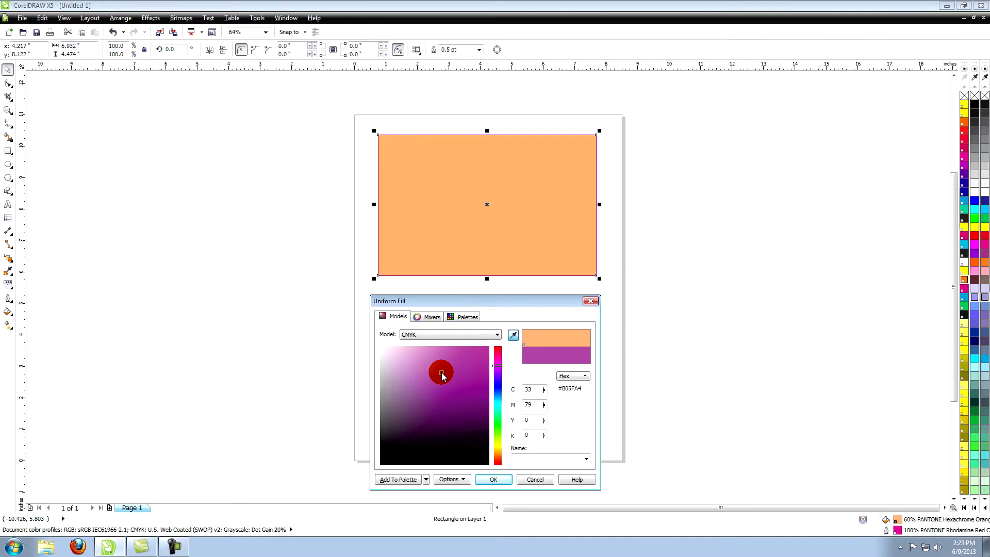
# Keep CMYK and eyedrop the rectangle's orange, 60% PANTONE Hexachrome Orange C (#FDB173).
pyautogui.click(497, 336)
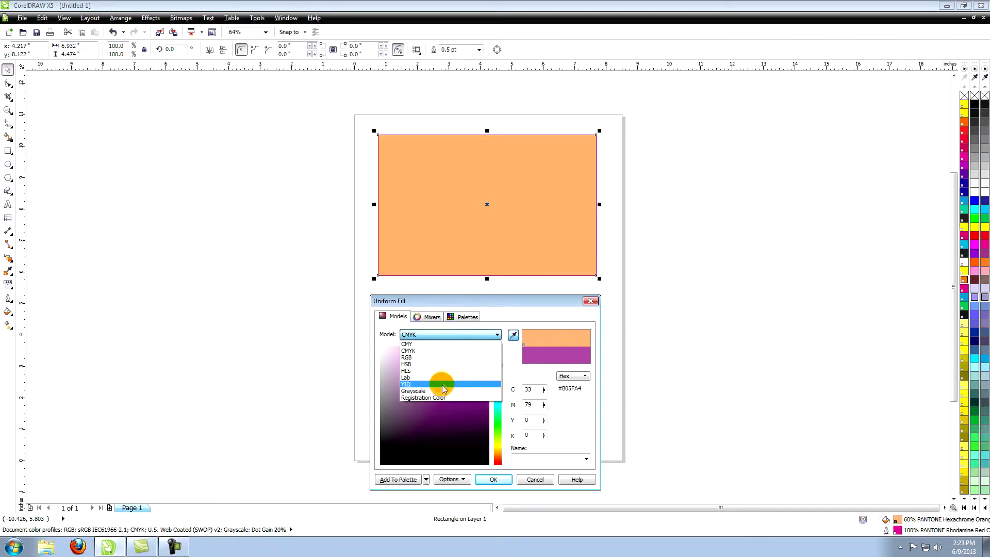
pyautogui.click(443, 351)
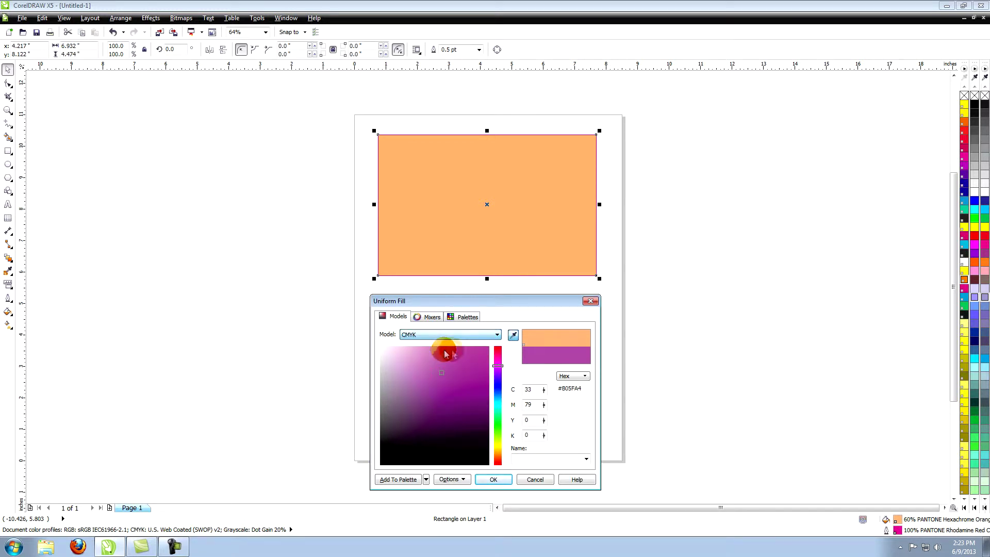
pyautogui.click(513, 336)
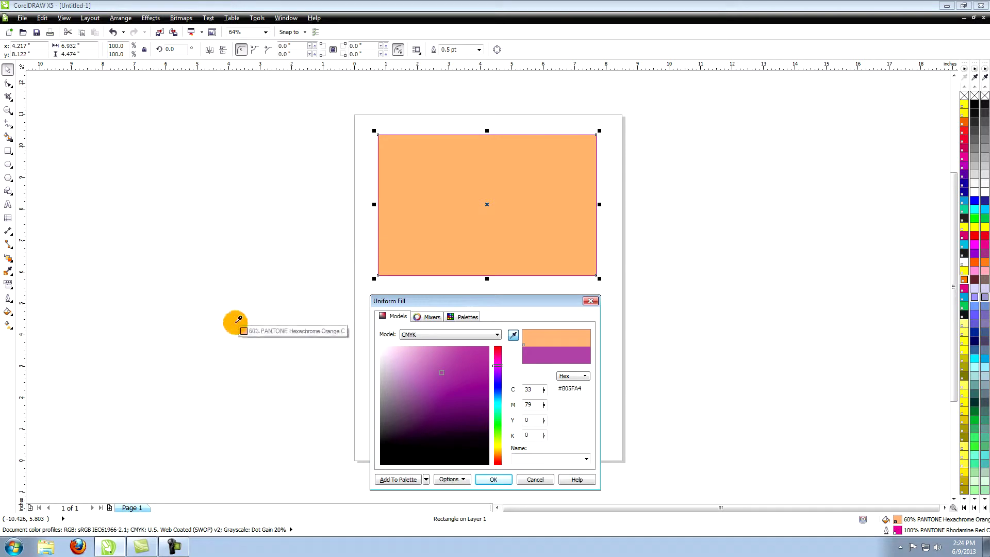
pyautogui.click(539, 223)
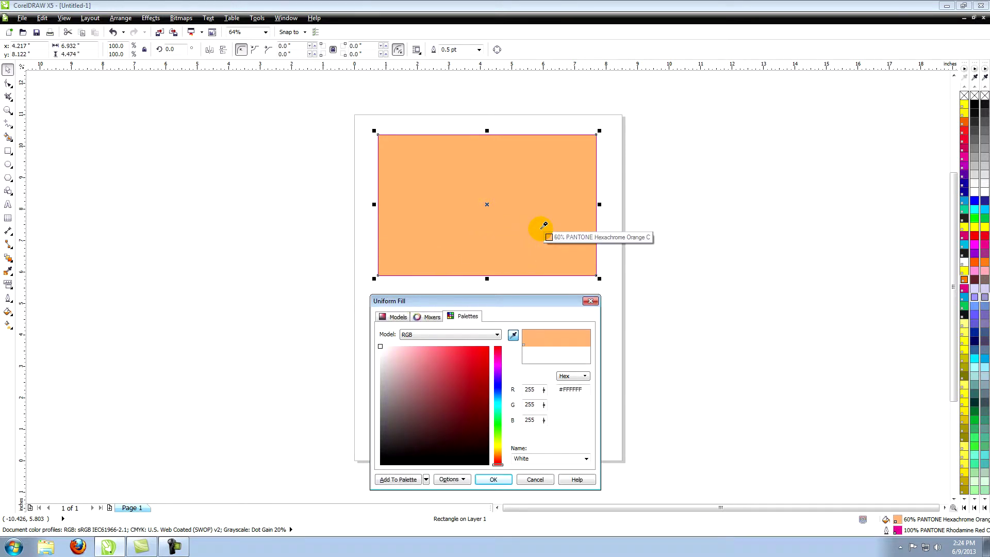
pyautogui.click(962, 255)
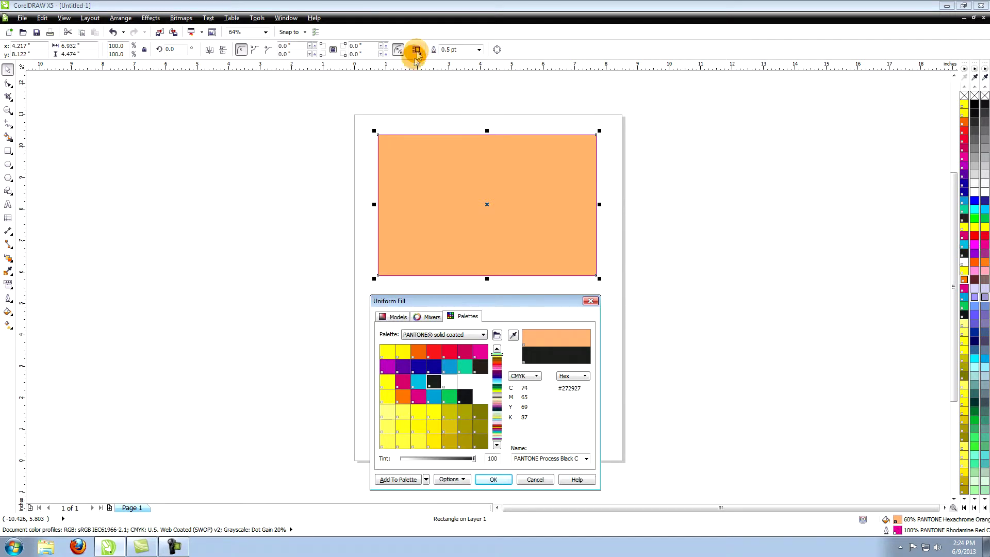
pyautogui.click(158, 324)
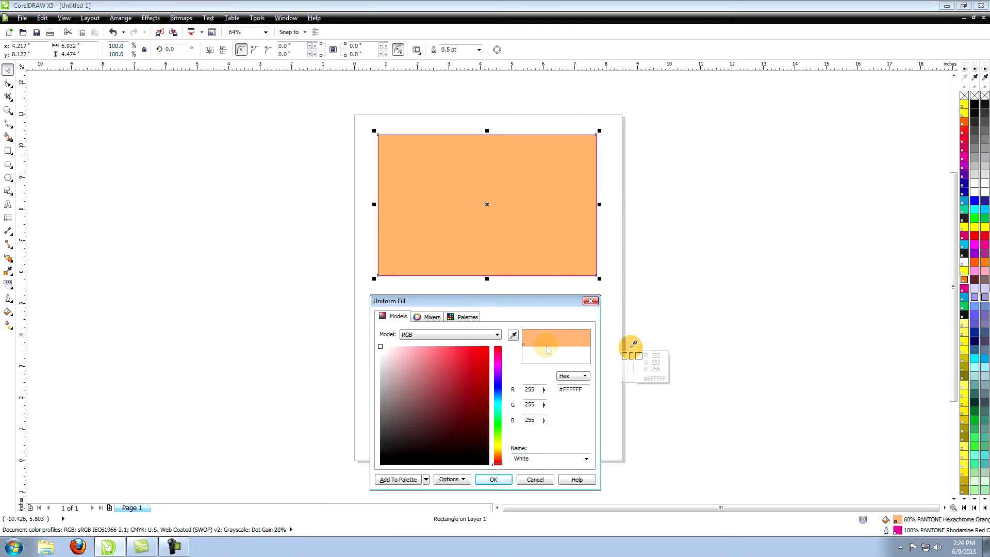
pyautogui.click(513, 336)
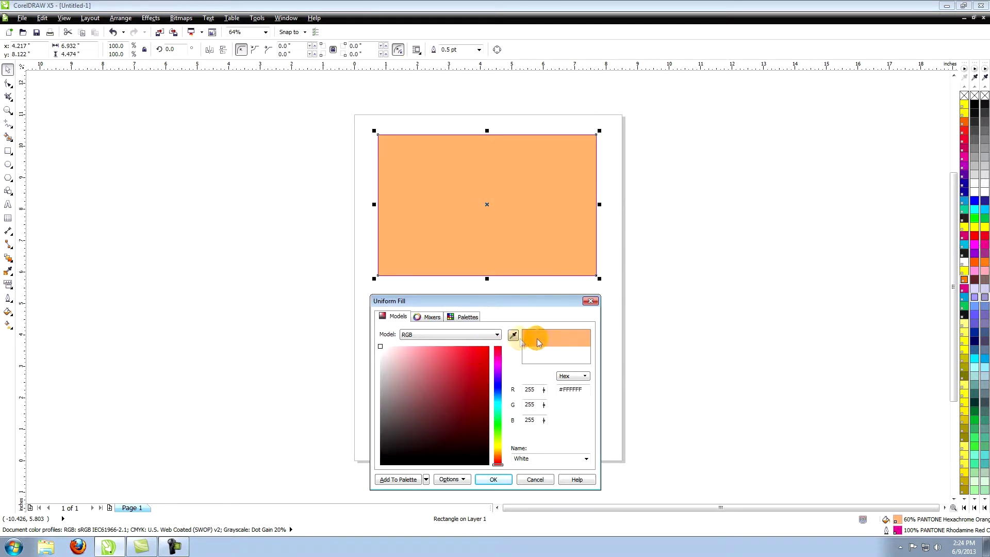
pyautogui.click(564, 241)
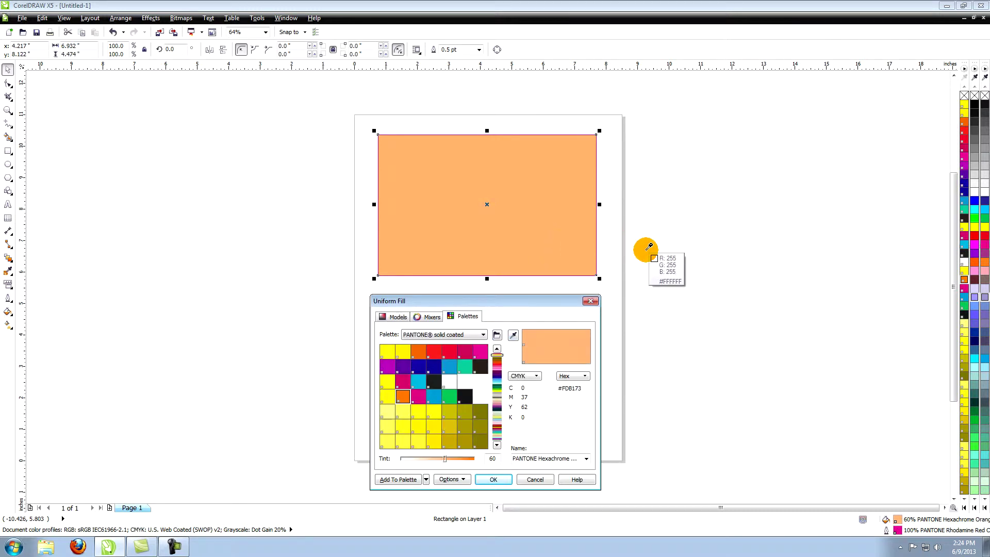
# Rotate the Mixers colour harmony toward red, leaving Variation on Lighter.
pyautogui.click(432, 318)
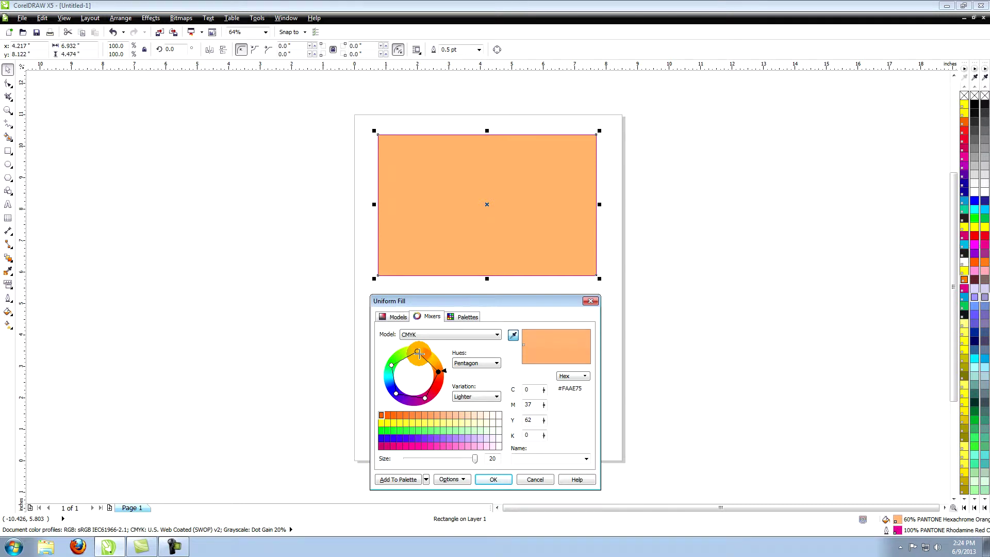
pyautogui.moveTo(418, 354); pyautogui.dragTo(436, 388)
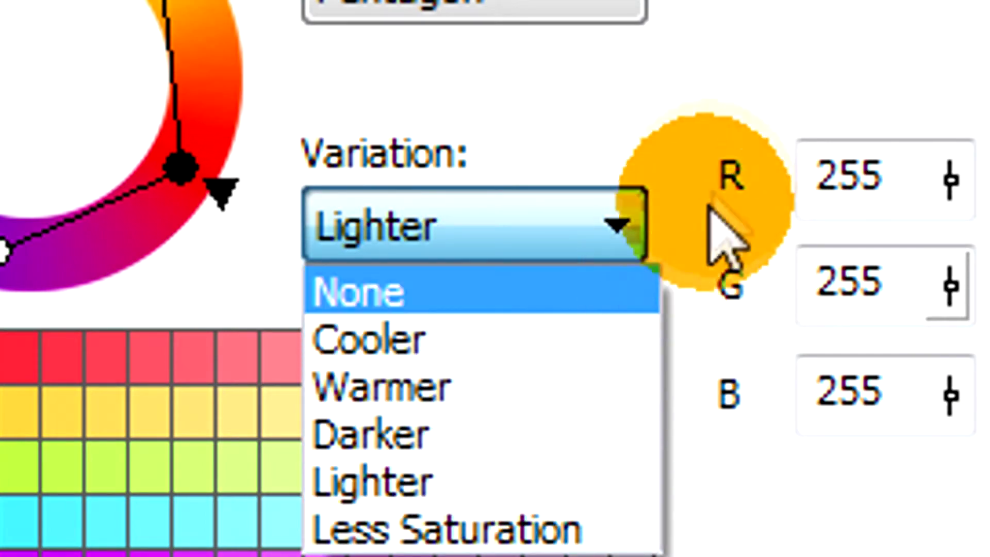
pyautogui.click(704, 154)
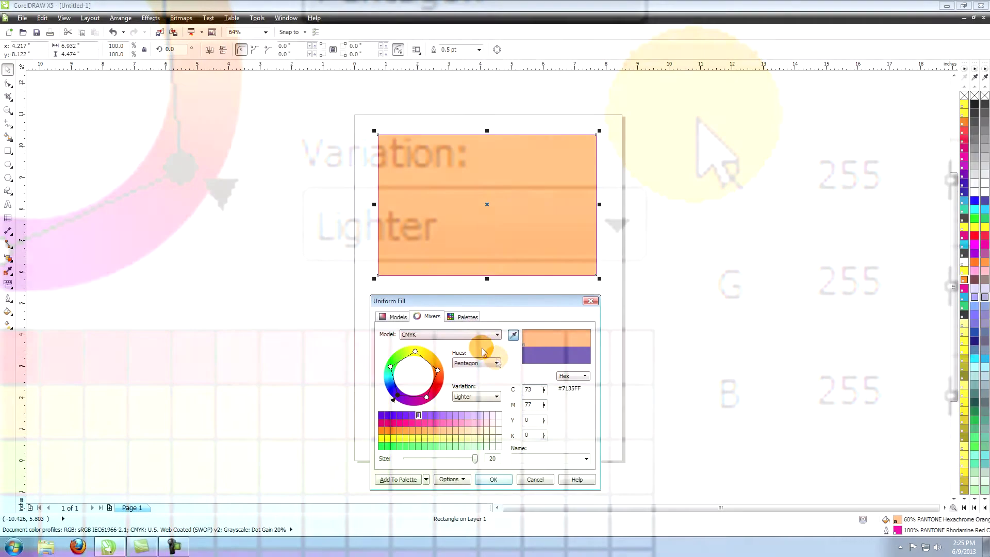
pyautogui.click(468, 317)
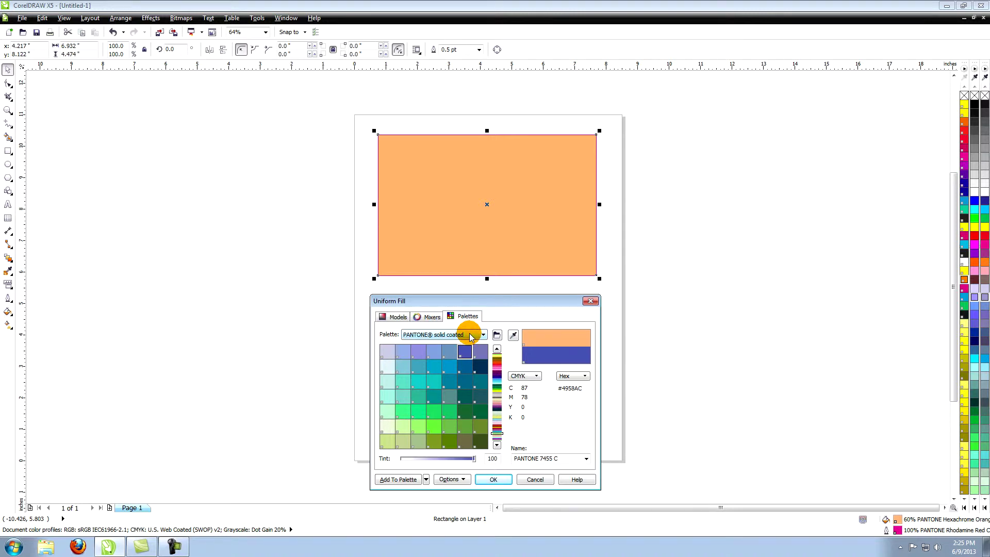
# Try several solid coated swatches, including PANTONE 7480 C and 7490 C.
pyautogui.click(448, 388)
pyautogui.click(418, 411)
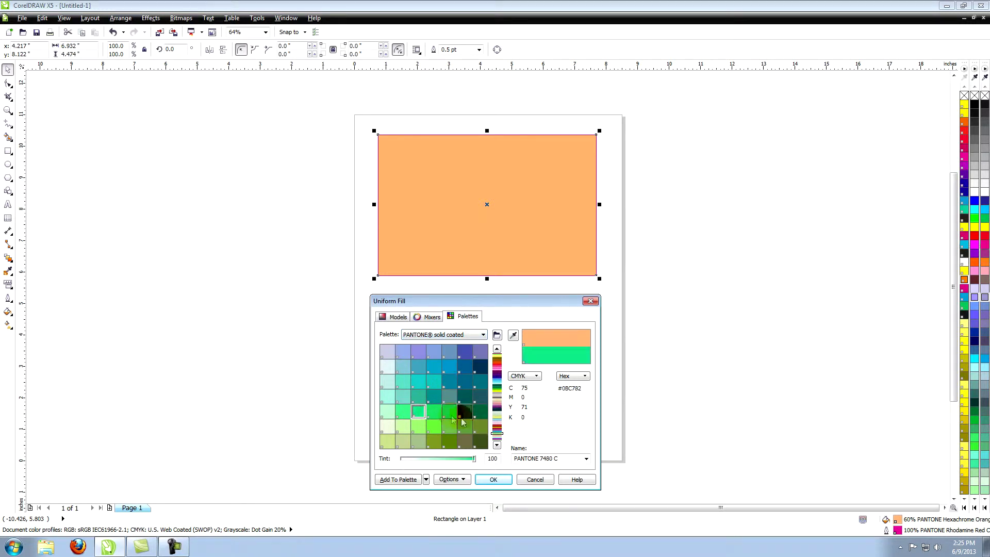
pyautogui.click(467, 429)
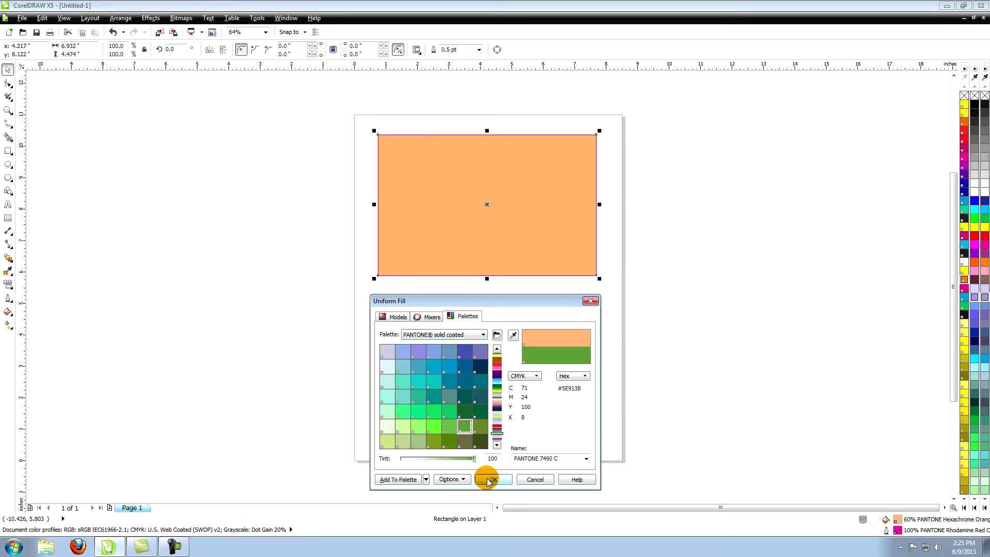
pyautogui.click(498, 373)
pyautogui.moveTo(497, 390); pyautogui.dragTo(497, 377)
# Find PANTONE 333 C (#49DCC4) by changing the colour name's number to 333.
pyautogui.click(587, 458)
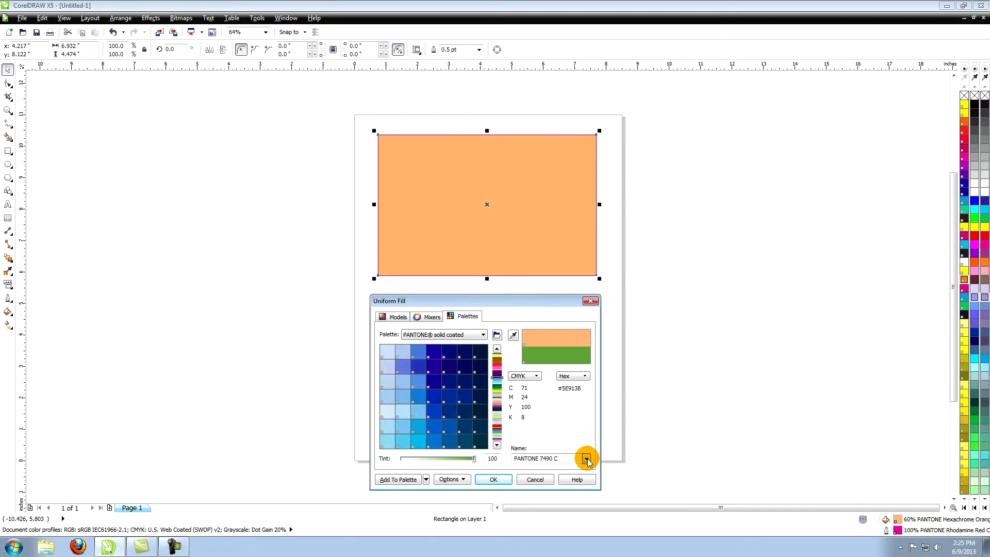
pyautogui.scroll(3, 603, 349)
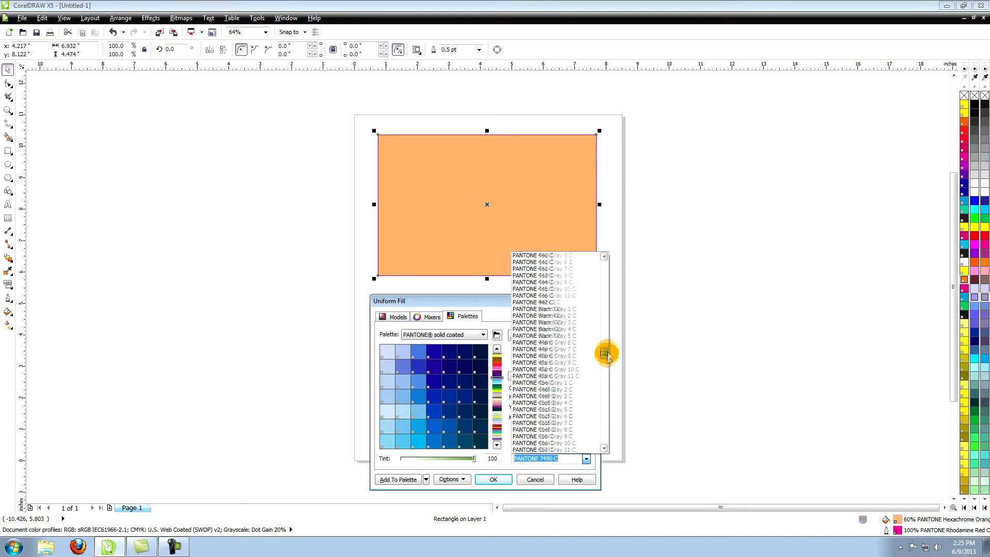
pyautogui.press('Escape')
pyautogui.click(587, 458)
pyautogui.click(553, 406)
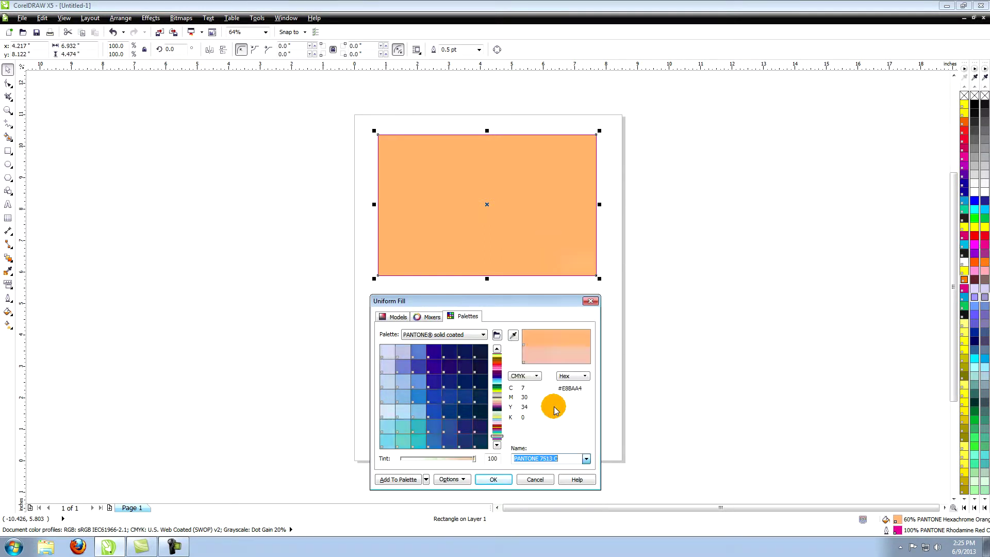
pyautogui.moveTo(565, 458); pyautogui.dragTo(537, 458)
pyautogui.write('333')
pyautogui.click(513, 335)
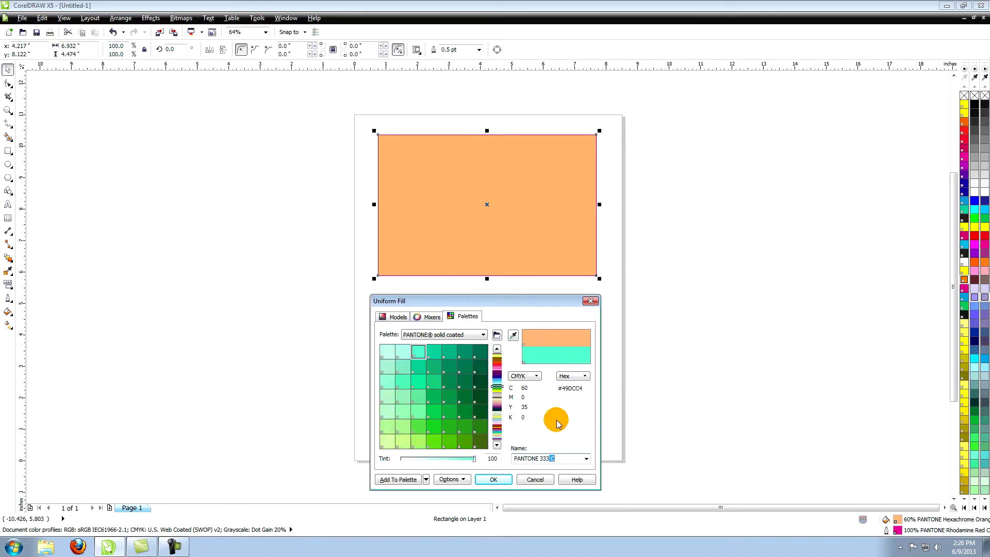
pyautogui.click(484, 335)
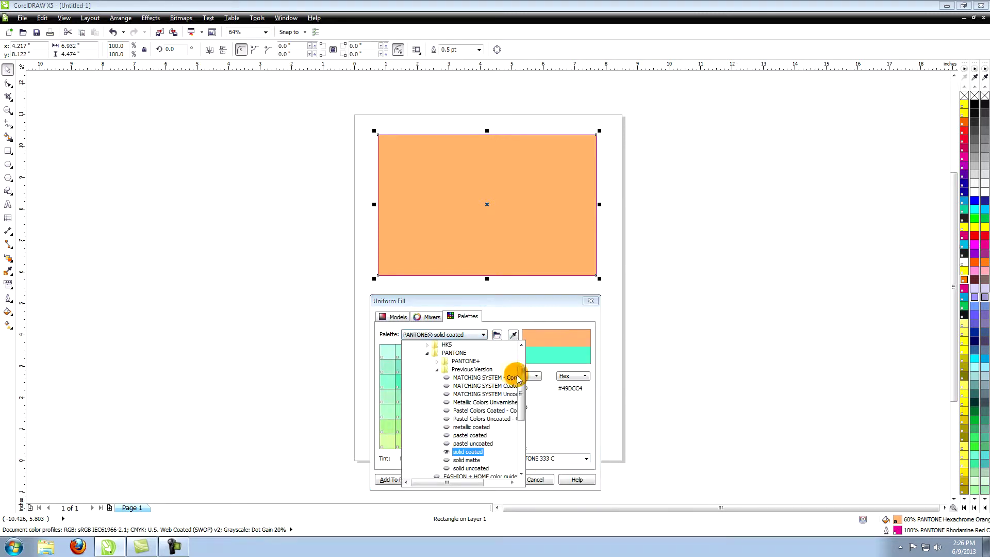
# Keep the solid coated palette, lower the tint to 85%, and apply the mint fill.
pyautogui.moveTo(520, 377)
pyautogui.mouseDown()
pyautogui.moveTo(525, 408)
pyautogui.moveTo(526, 380)
pyautogui.mouseUp()
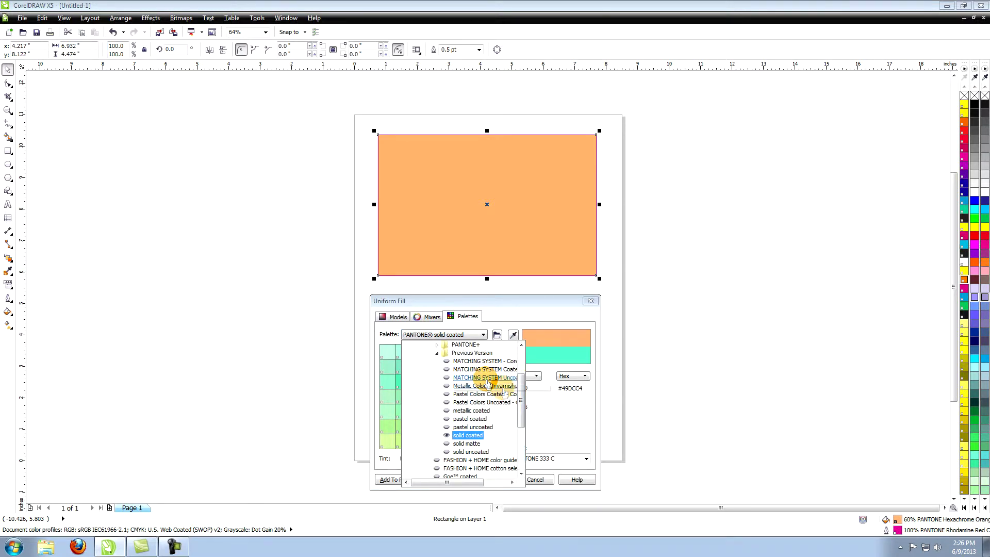
pyautogui.click(541, 402)
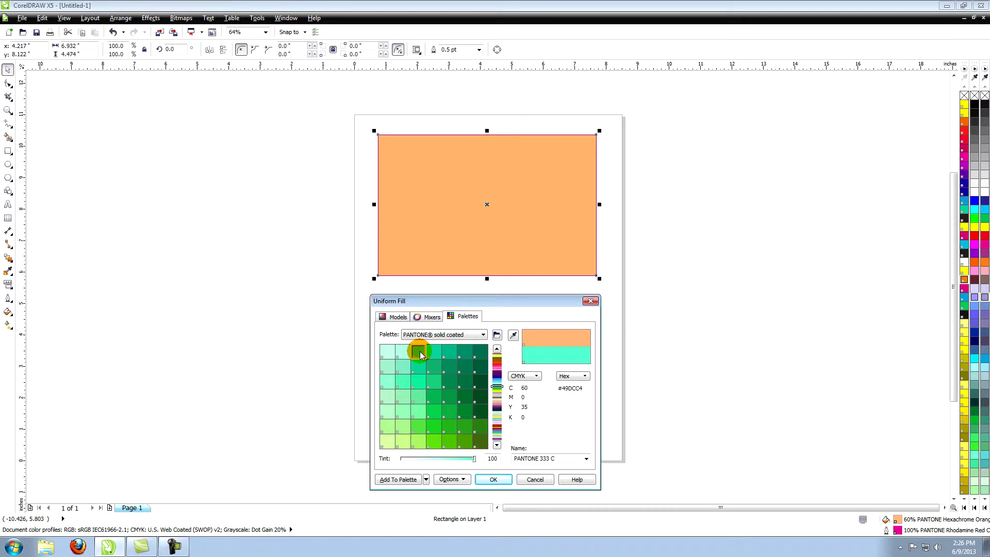
pyautogui.moveTo(421, 354); pyautogui.dragTo(498, 396)
pyautogui.moveTo(474, 458)
pyautogui.mouseDown()
pyautogui.moveTo(405, 462)
pyautogui.moveTo(464, 466)
pyautogui.mouseUp()
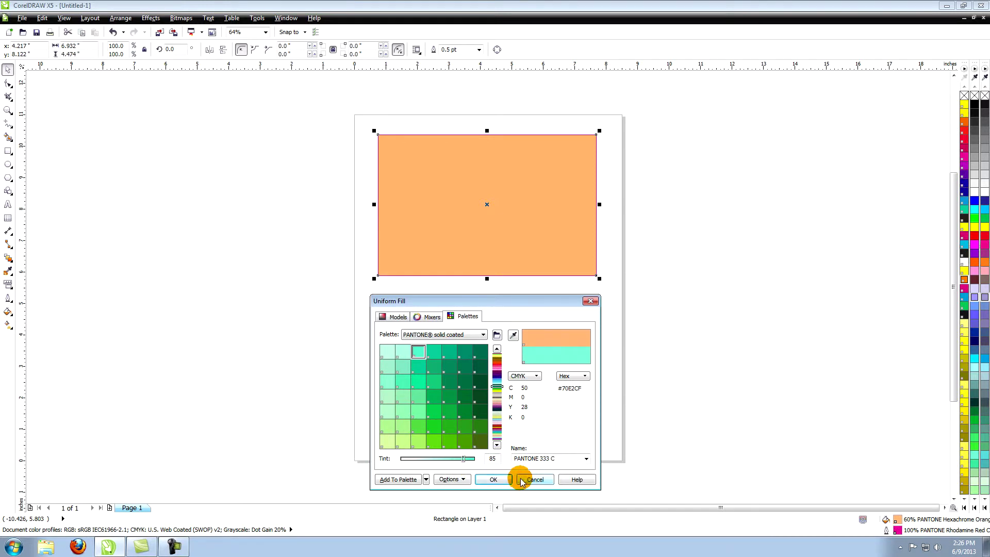
pyautogui.click(501, 480)
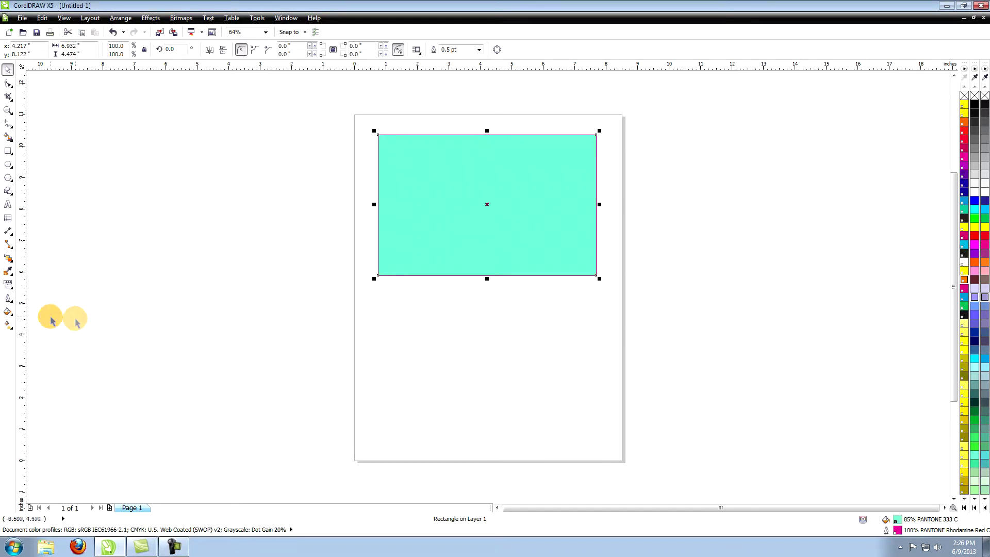
# Open Fountain Fill, keep the Linear type, and set the angle to 0.
pyautogui.click(8, 311)
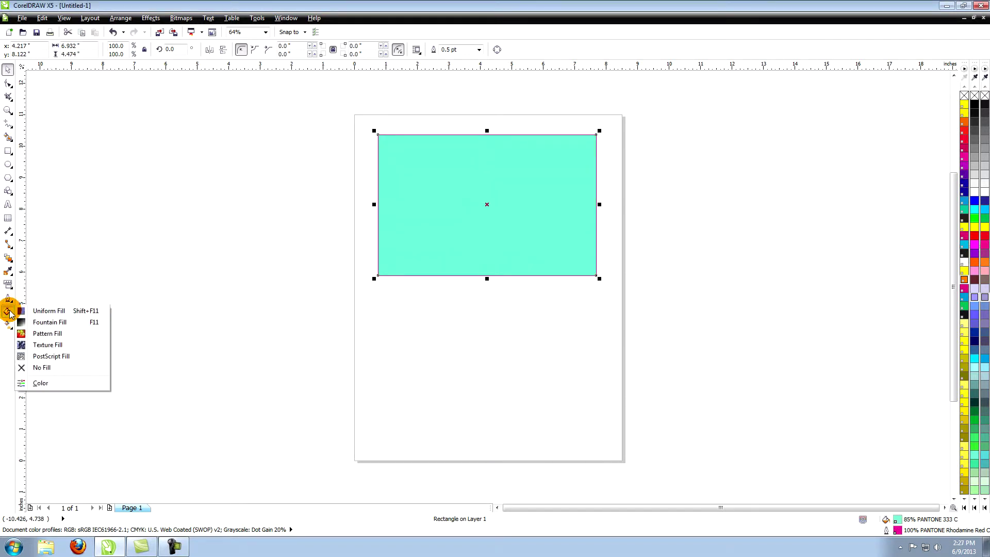
pyautogui.click(46, 322)
pyautogui.moveTo(526, 175); pyautogui.dragTo(515, 309)
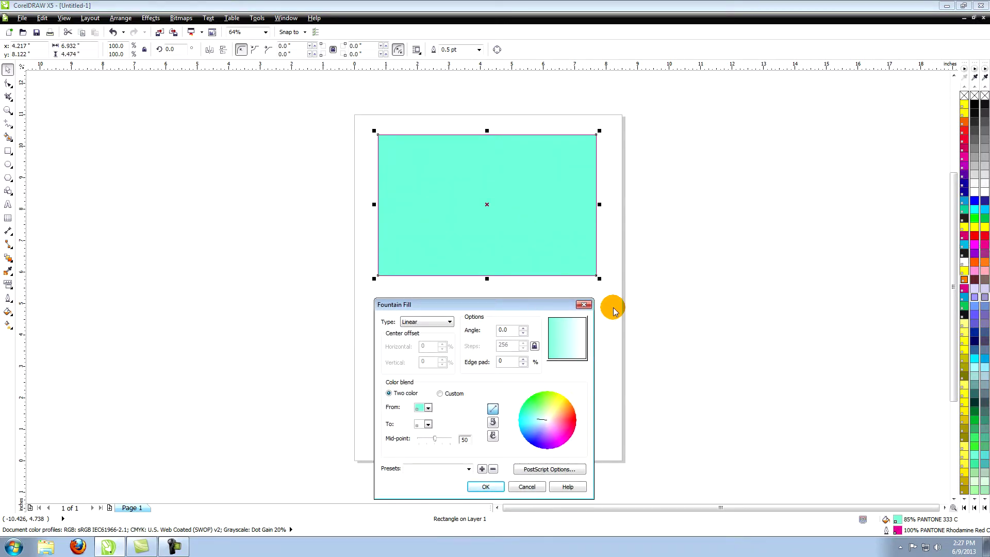
pyautogui.click(450, 322)
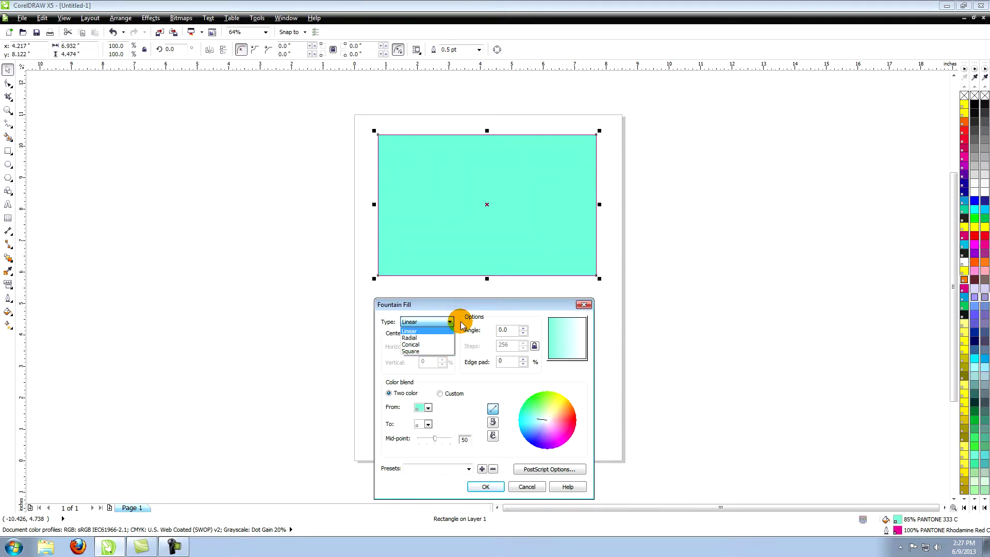
pyautogui.click(420, 322)
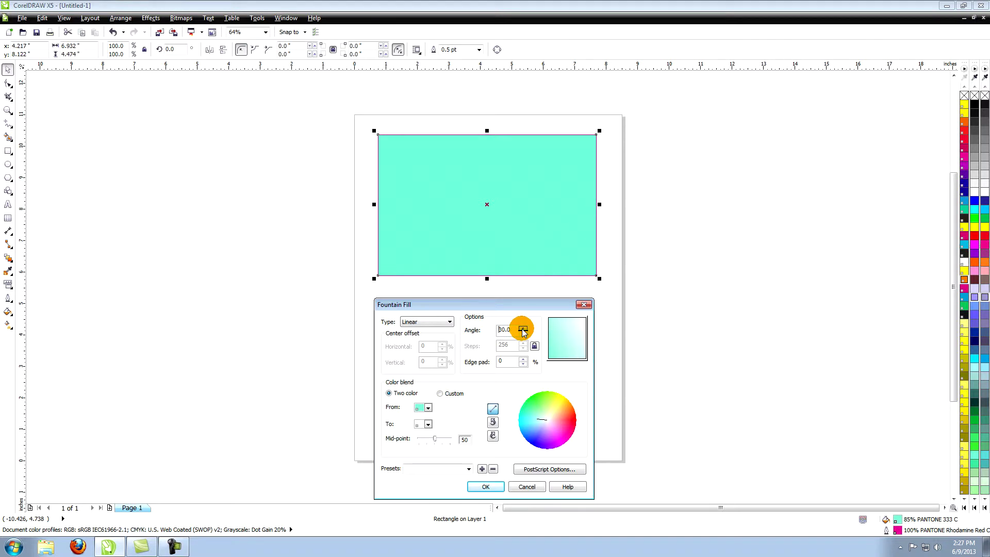
pyautogui.moveTo(512, 329); pyautogui.dragTo(480, 331)
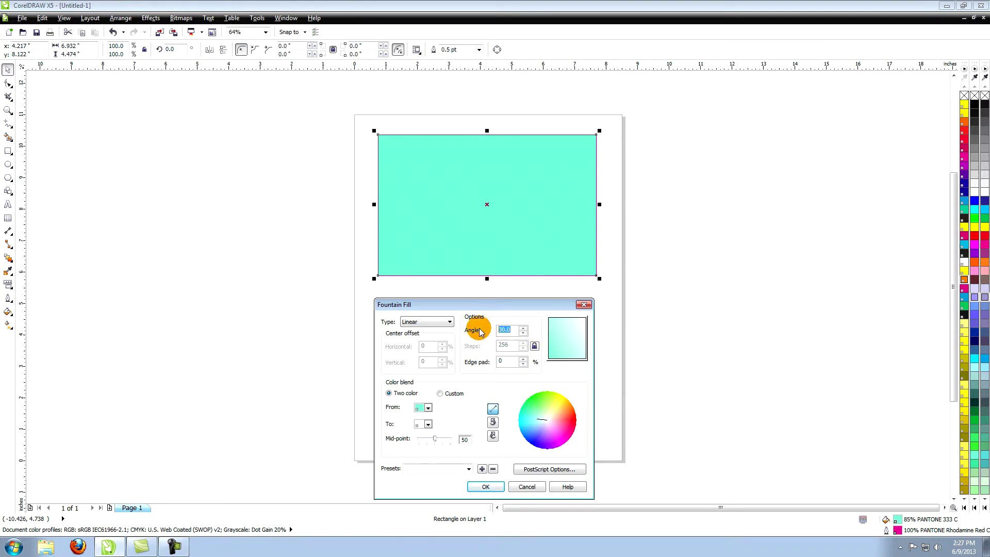
pyautogui.write('0')
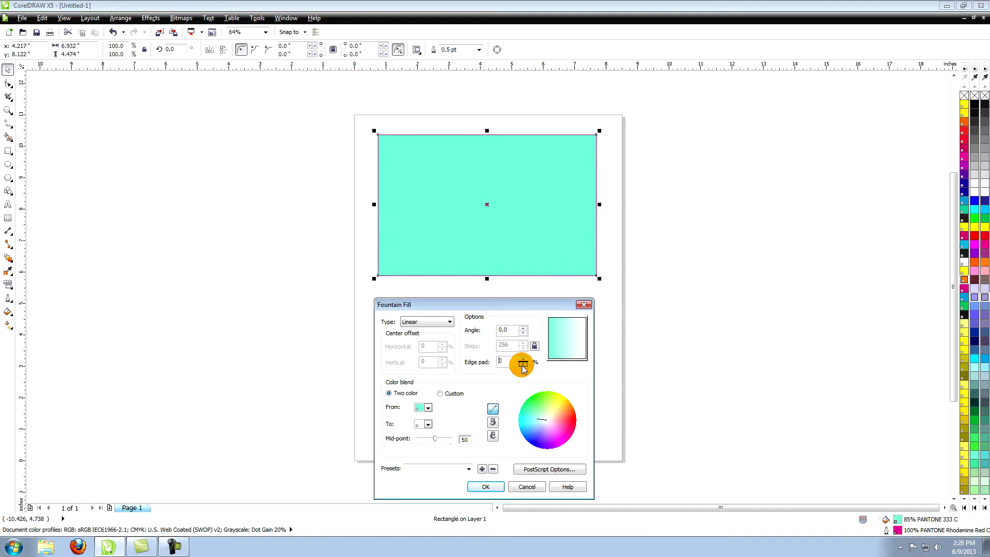
# Switch the fountain fill to Radial with black as the From colour.
pyautogui.click(450, 322)
pyautogui.click(444, 336)
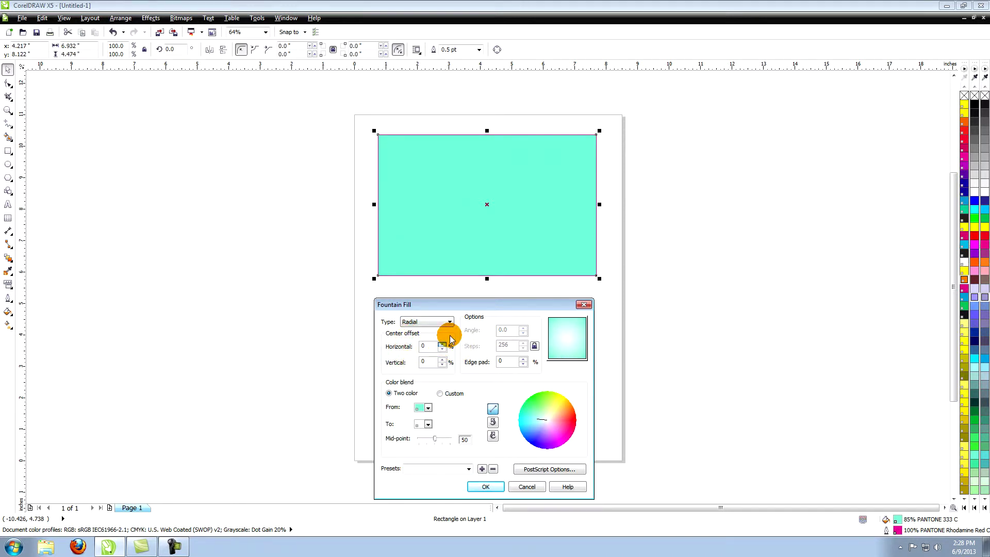
pyautogui.click(442, 348)
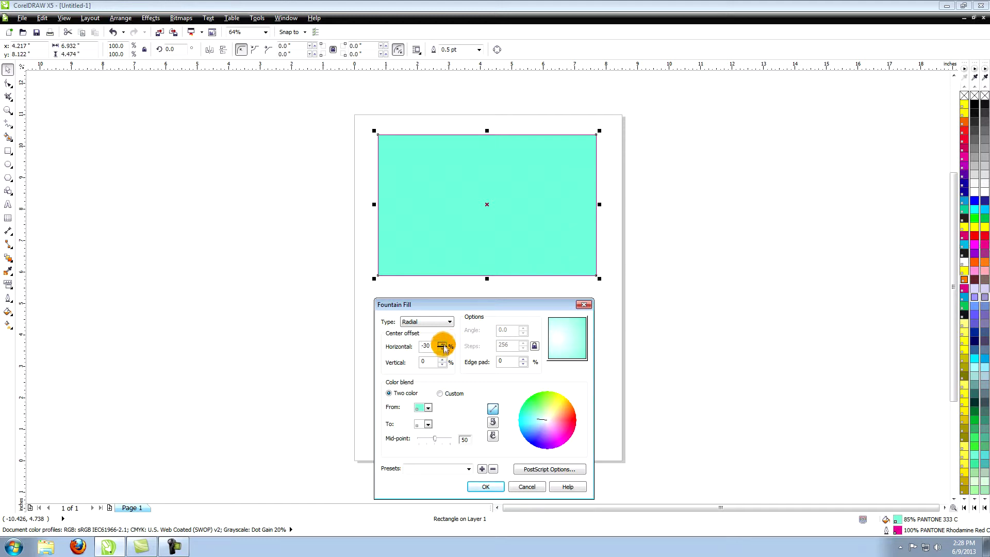
pyautogui.click(443, 344)
pyautogui.click(420, 408)
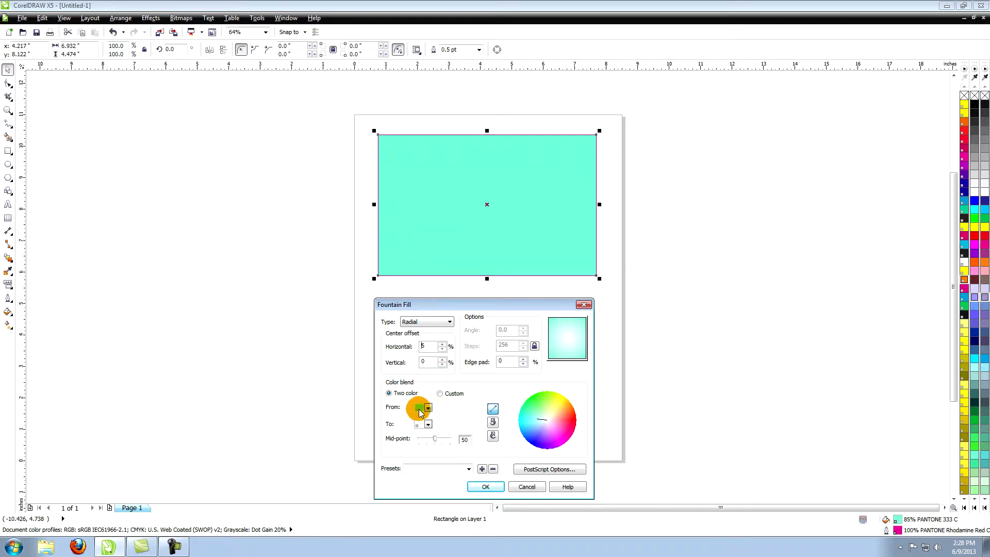
pyautogui.click(420, 419)
# Offset the radial centre to 16% horizontally and 18% vertically.
pyautogui.click(442, 350)
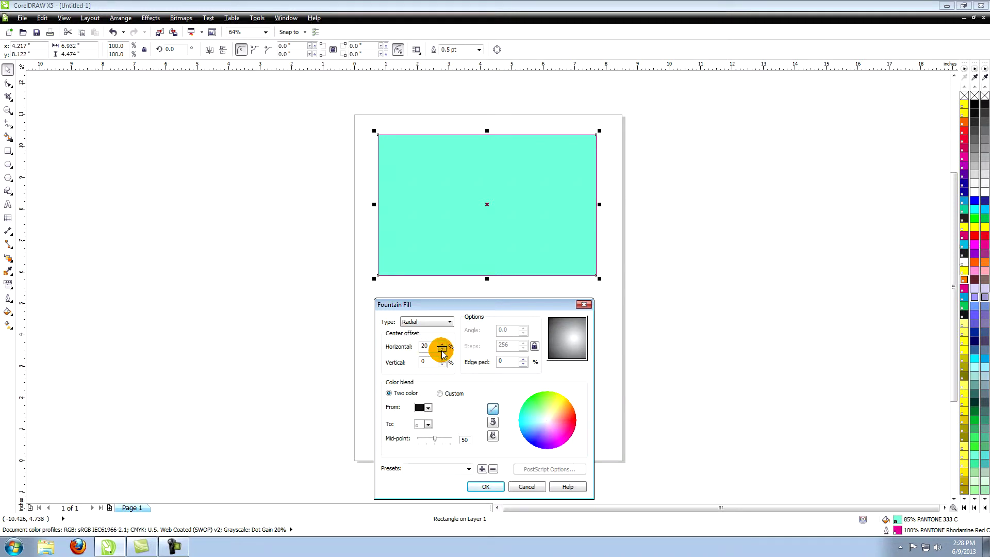
pyautogui.click(442, 350)
pyautogui.click(442, 364)
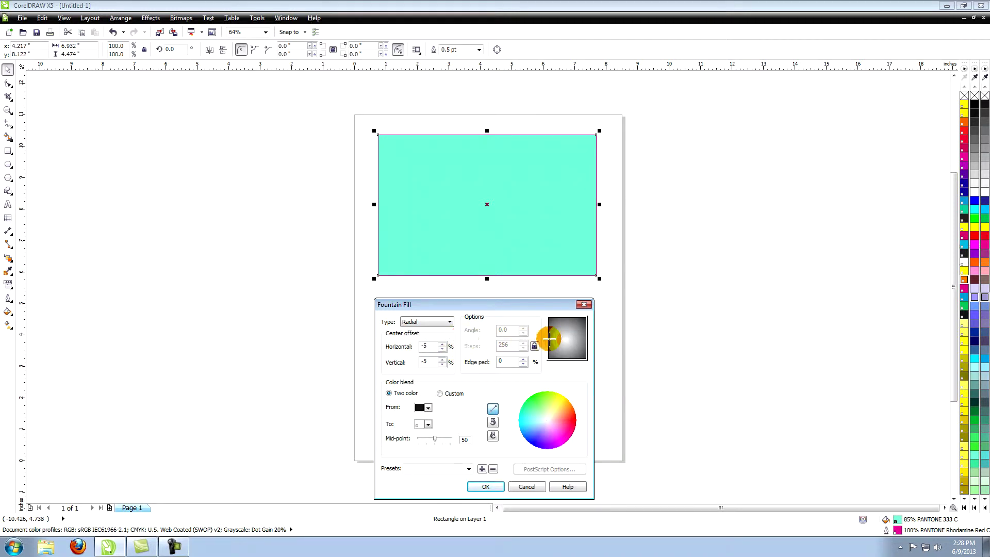
pyautogui.moveTo(550, 335); pyautogui.dragTo(576, 330)
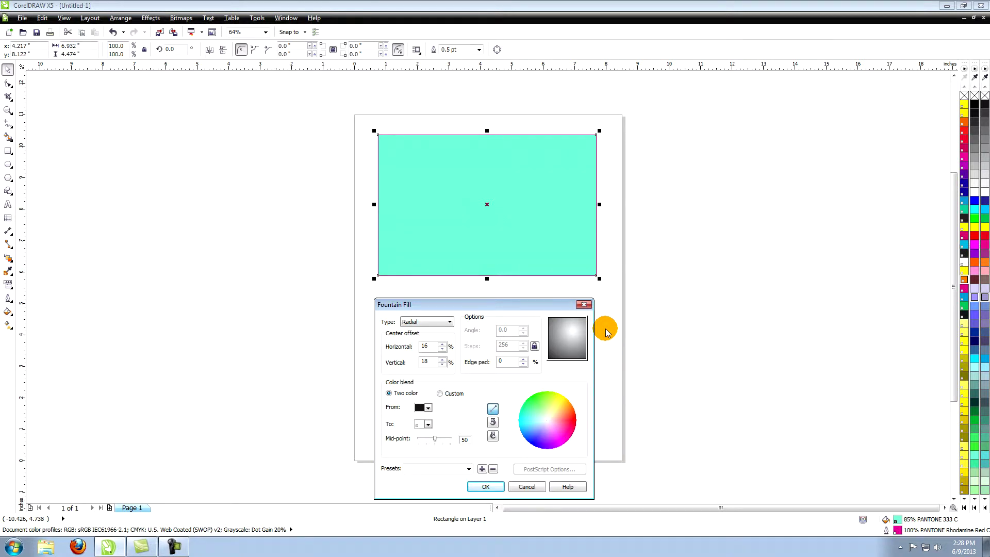
pyautogui.click(420, 362)
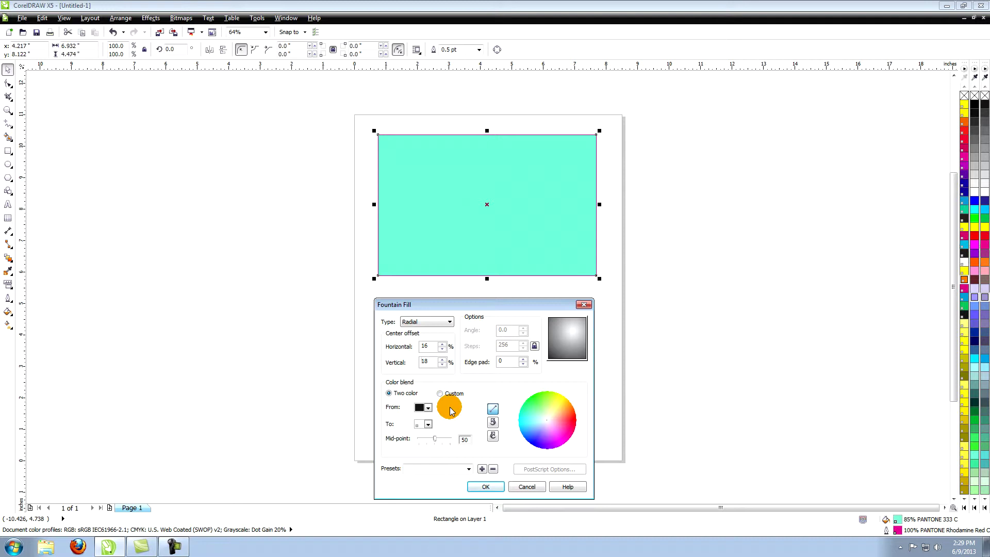
# Try another From colour for the fountain fill, then cancel to keep black.
pyautogui.click(427, 409)
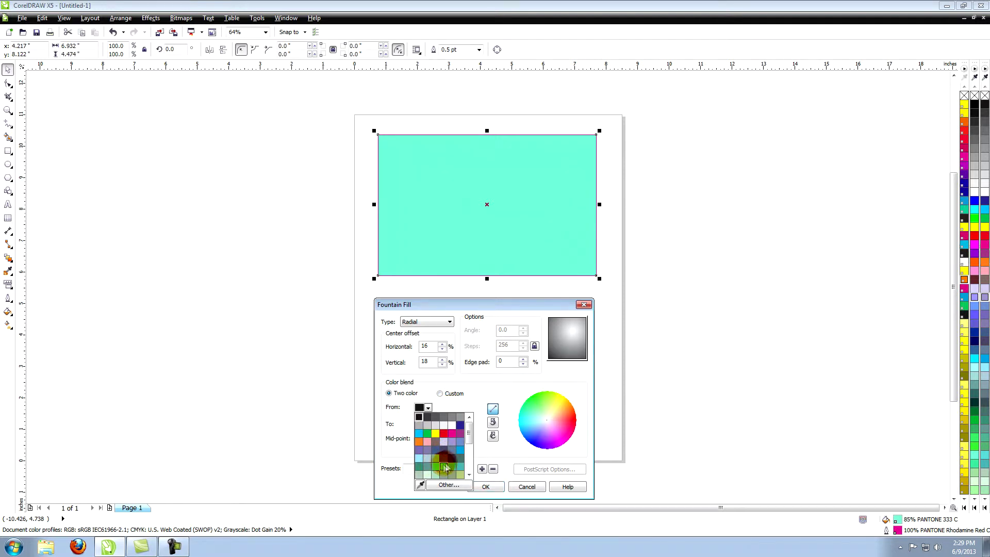
pyautogui.click(444, 485)
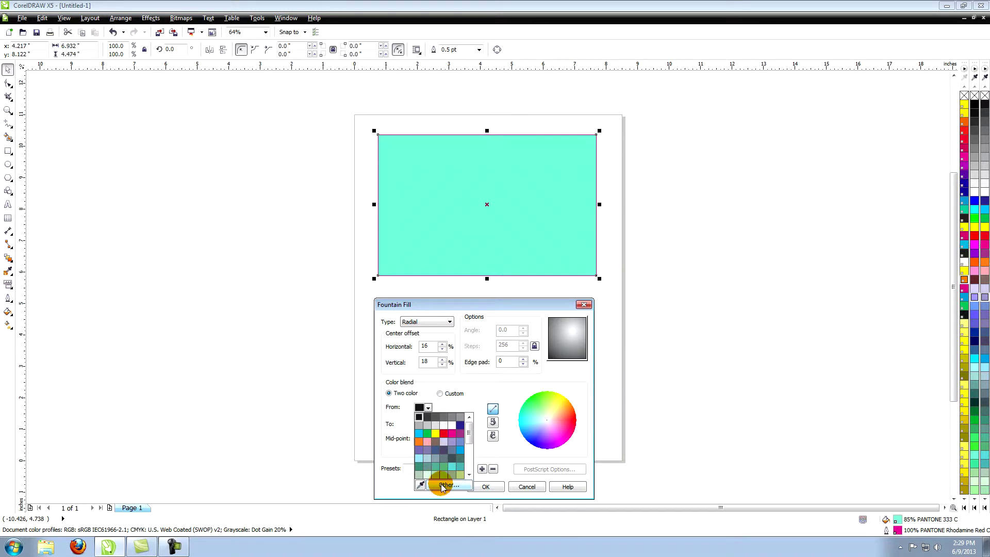
pyautogui.click(413, 402)
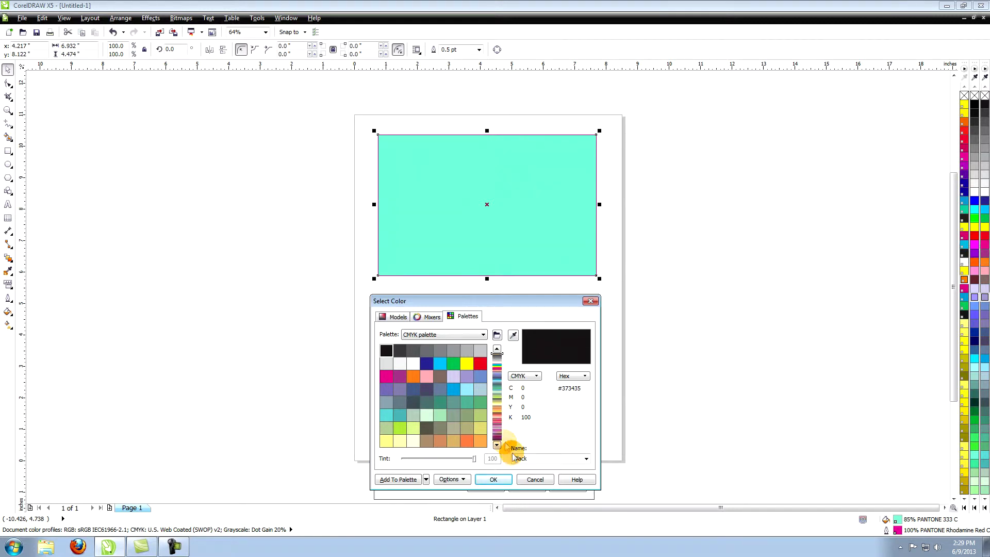
pyautogui.click(535, 479)
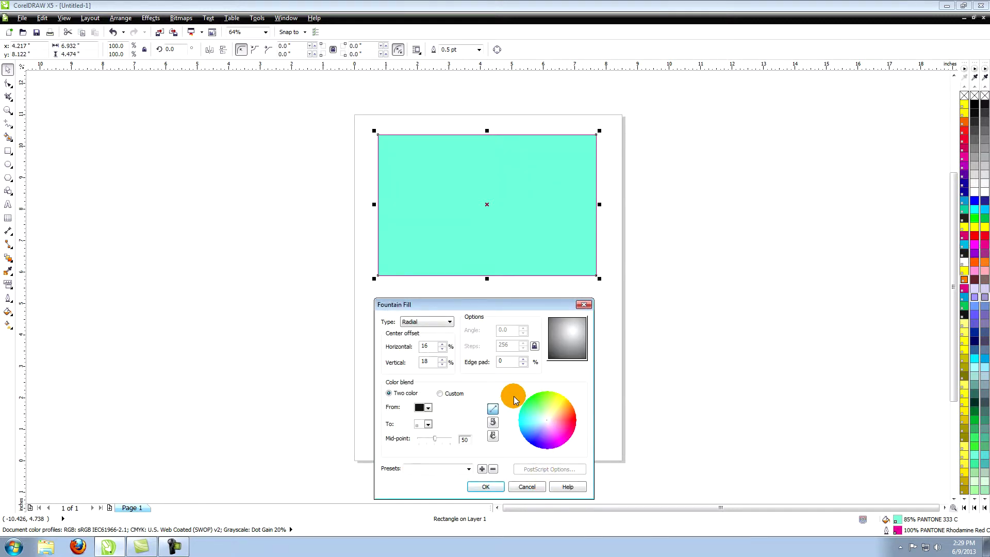
# Set the mid-point to 52 and change the fill type to Linear.
pyautogui.moveTo(435, 439)
pyautogui.mouseDown()
pyautogui.moveTo(426, 442)
pyautogui.moveTo(435, 439)
pyautogui.mouseUp()
pyautogui.click(442, 321)
pyautogui.click(419, 328)
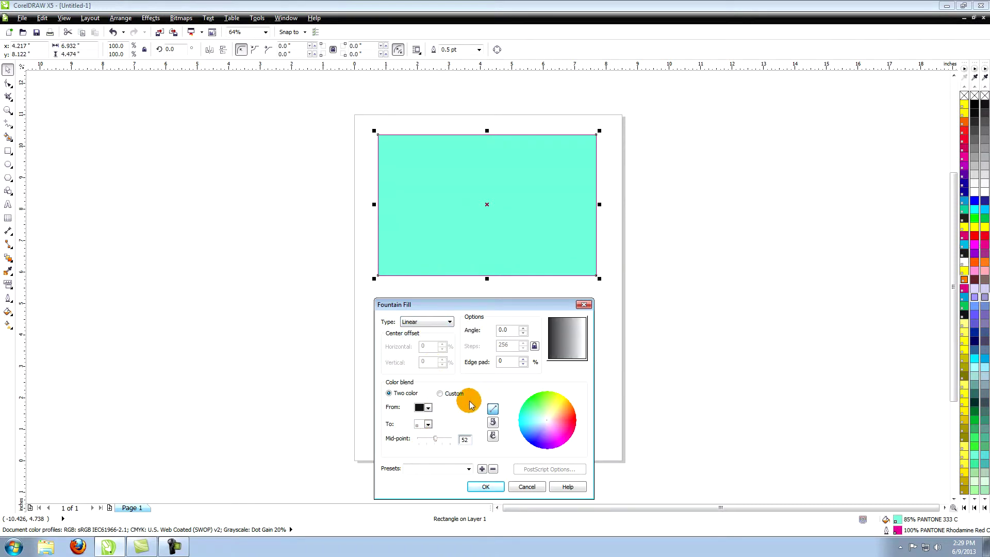
# Switch to a Custom colour blend running from magenta to light green.
pyautogui.click(440, 395)
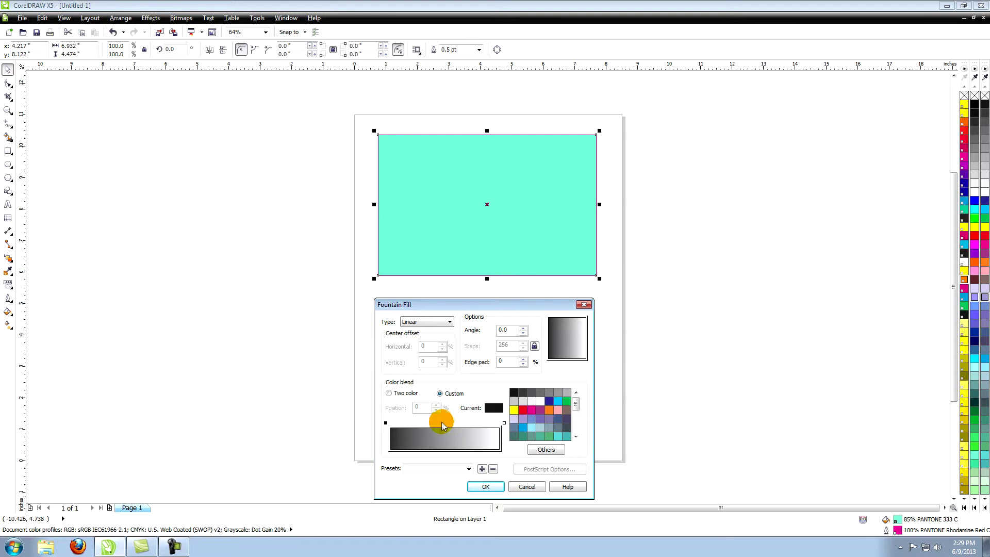
pyautogui.click(385, 423)
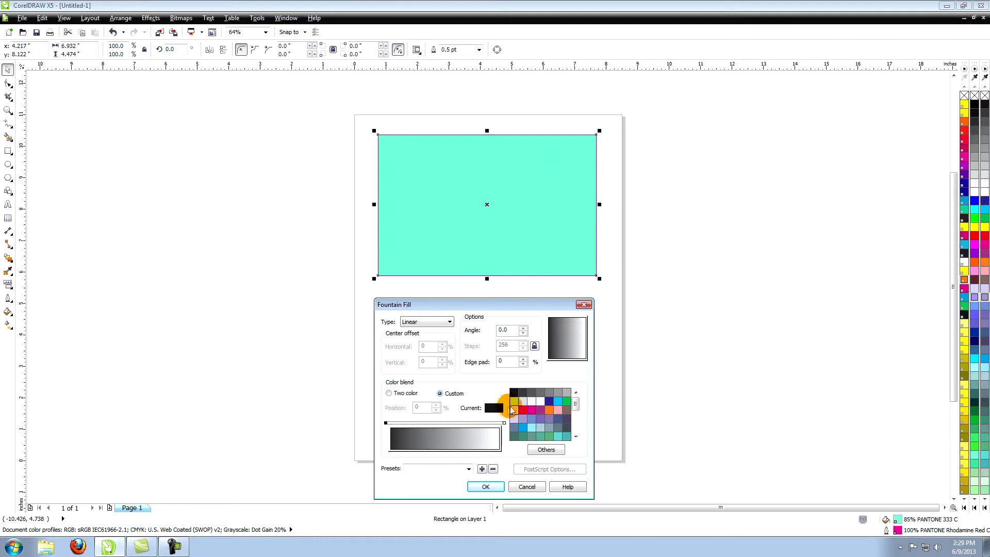
pyautogui.click(532, 410)
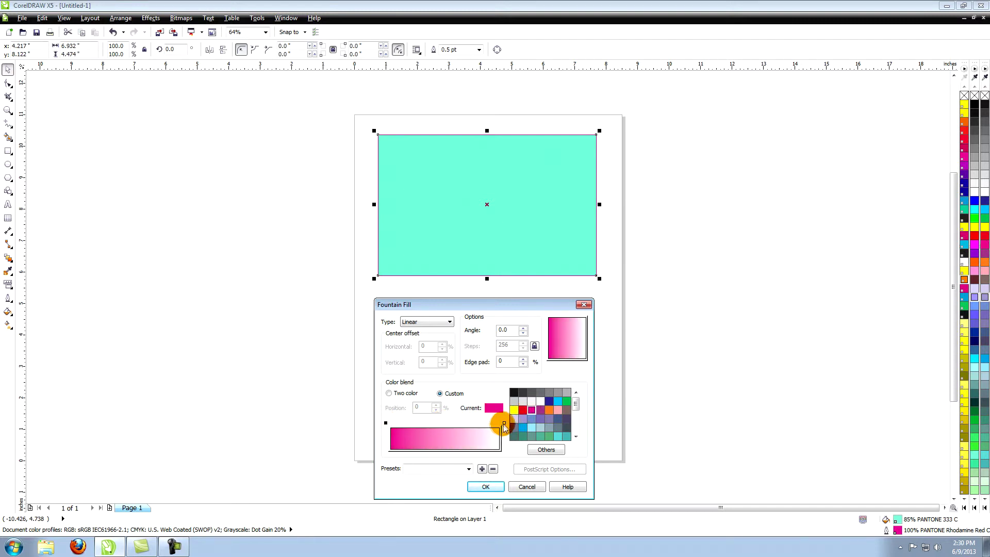
pyautogui.click(504, 423)
pyautogui.click(514, 410)
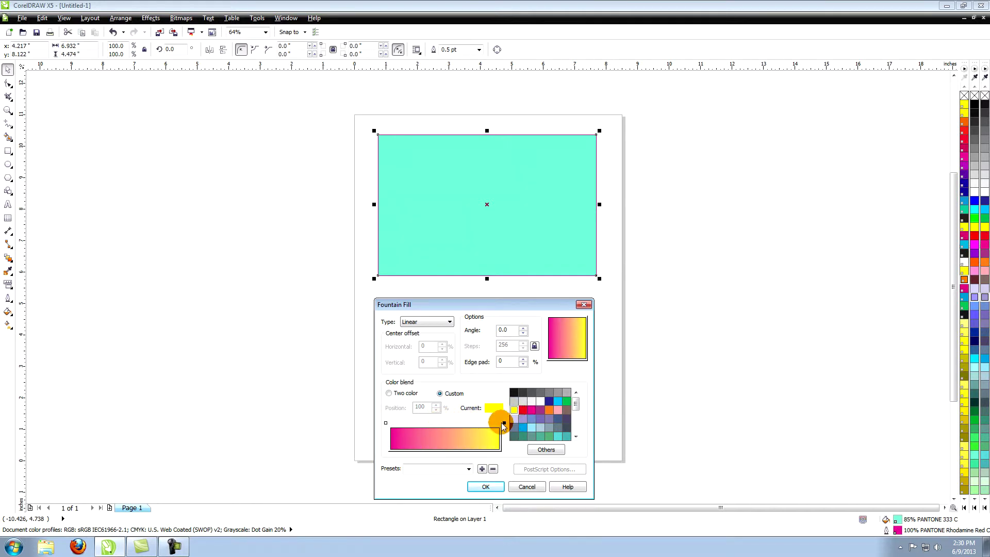
pyautogui.click(543, 450)
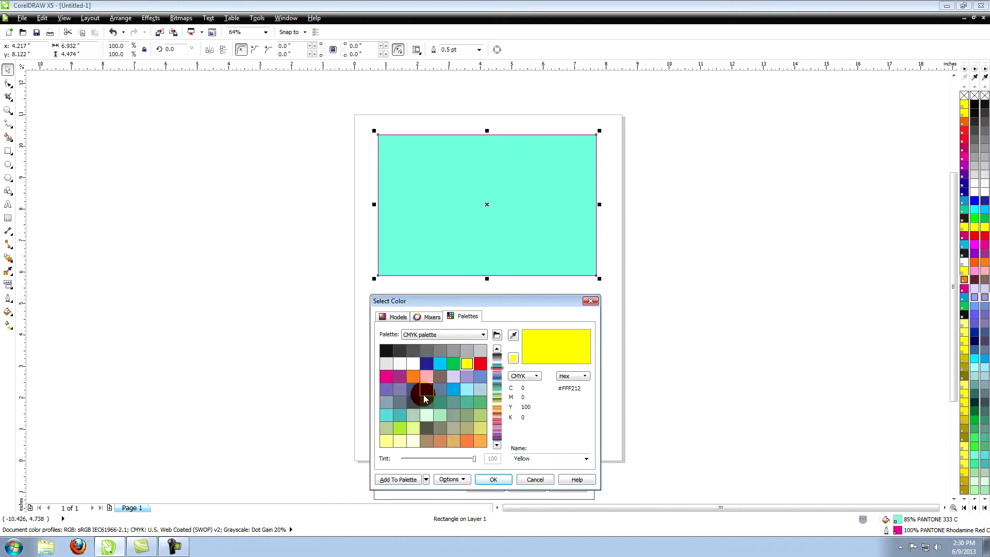
pyautogui.click(439, 416)
pyautogui.click(490, 478)
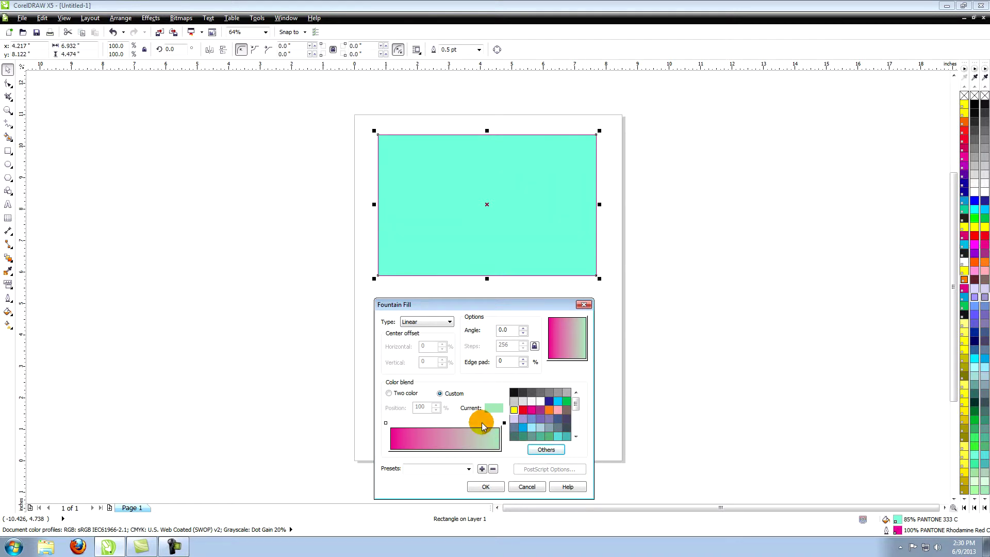
# Add colour stops along the gradient at about 84%, 57% and 25%.
pyautogui.click(483, 438)
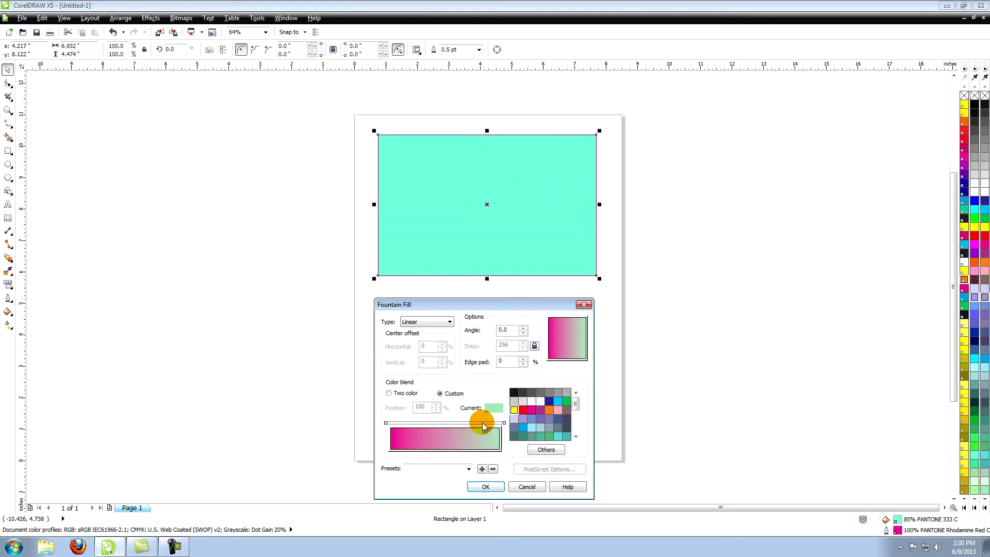
pyautogui.doubleClick(484, 423)
pyautogui.doubleClick(453, 422)
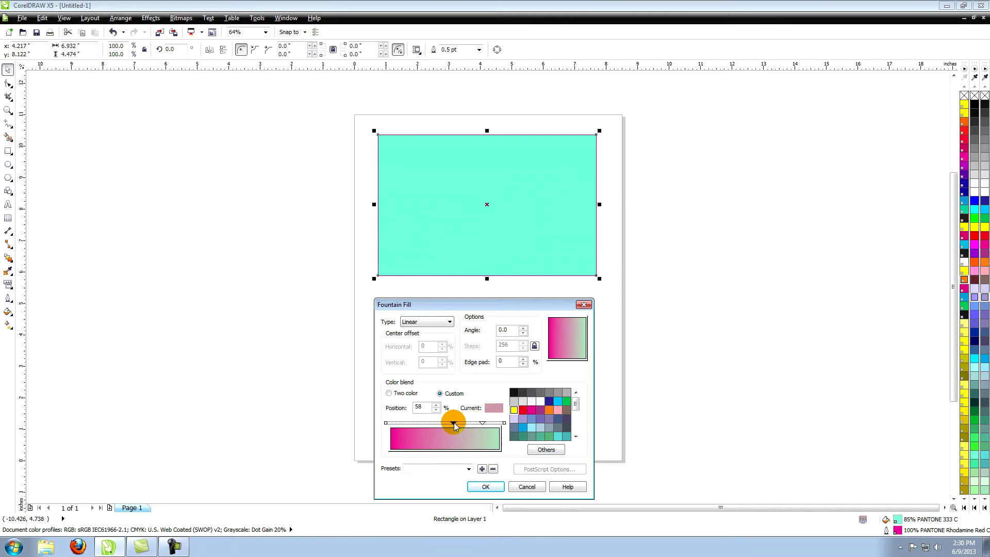
pyautogui.doubleClick(418, 422)
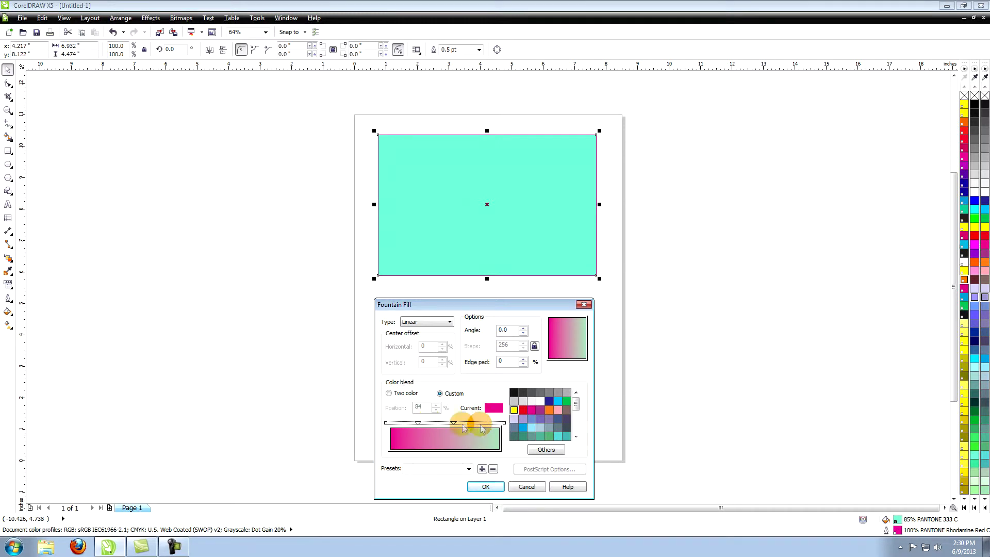
# Reposition the 25% stop and recolour the 58% stop greyish teal.
pyautogui.click(418, 423)
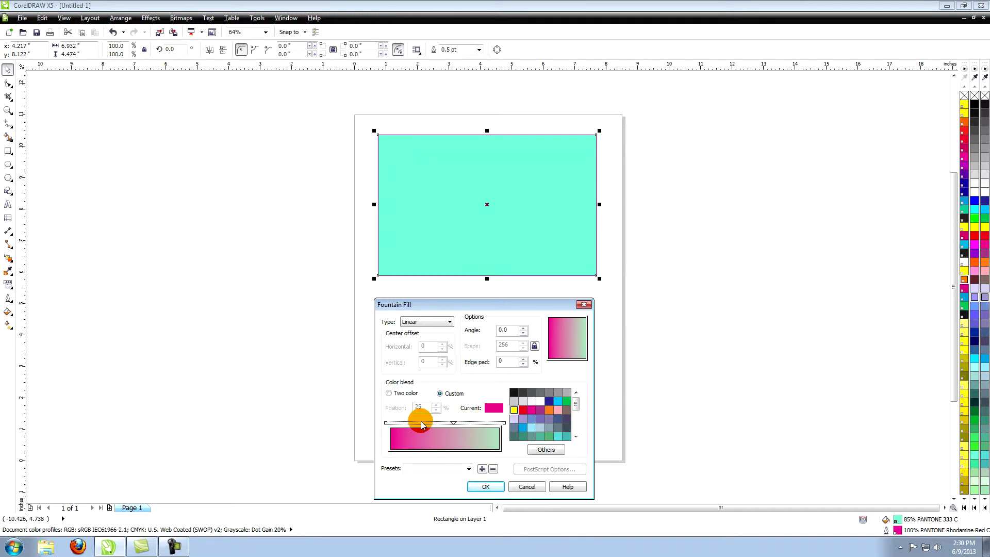
pyautogui.moveTo(420, 424); pyautogui.dragTo(469, 416)
pyautogui.click(453, 426)
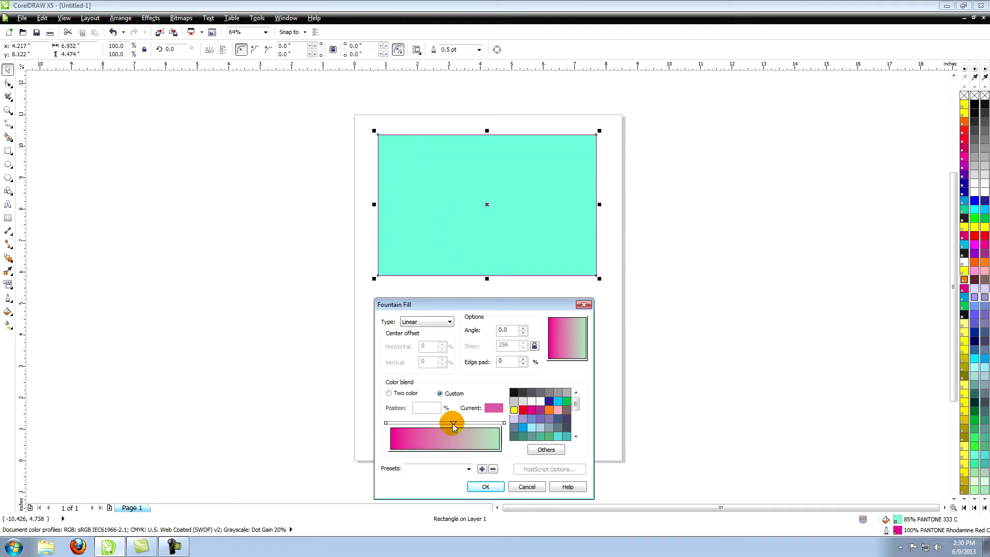
pyautogui.click(514, 393)
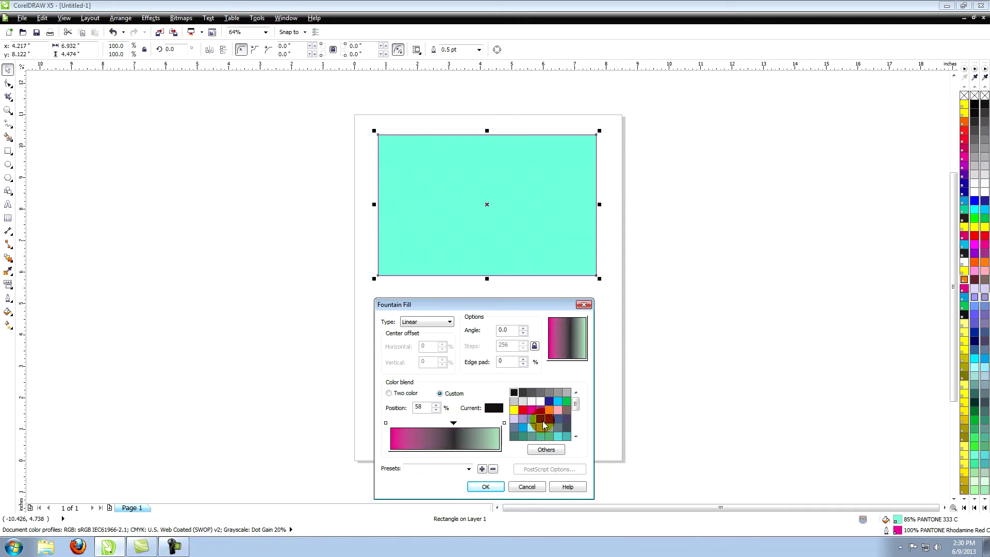
pyautogui.click(534, 420)
pyautogui.click(541, 437)
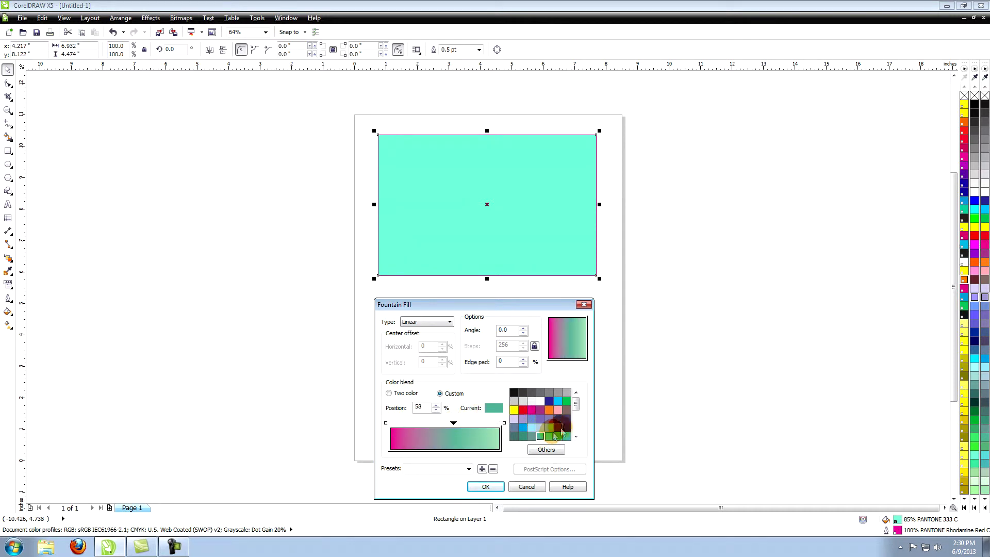
pyautogui.click(576, 421)
pyautogui.click(532, 436)
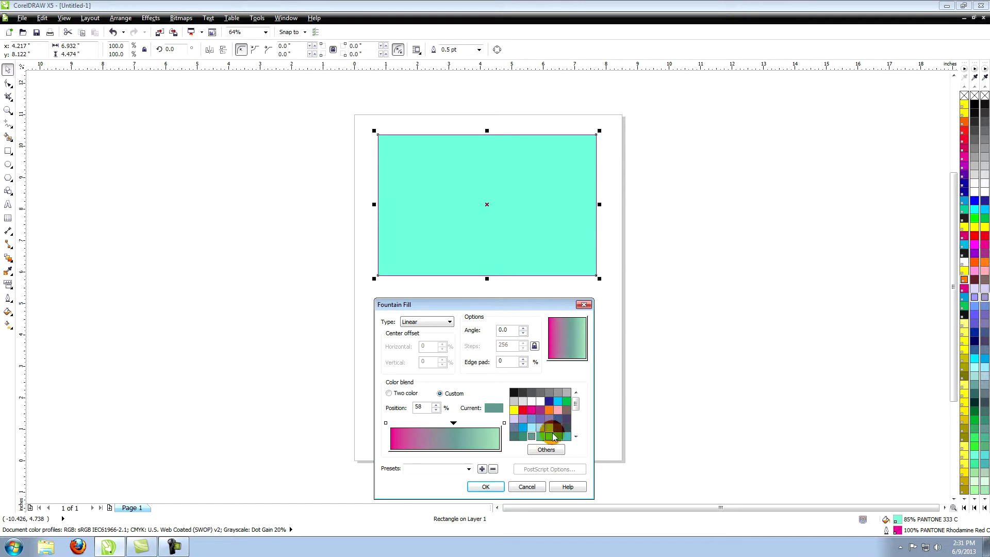
# Try several fountain fill presets, ending with Blue Wash.
pyautogui.click(469, 469)
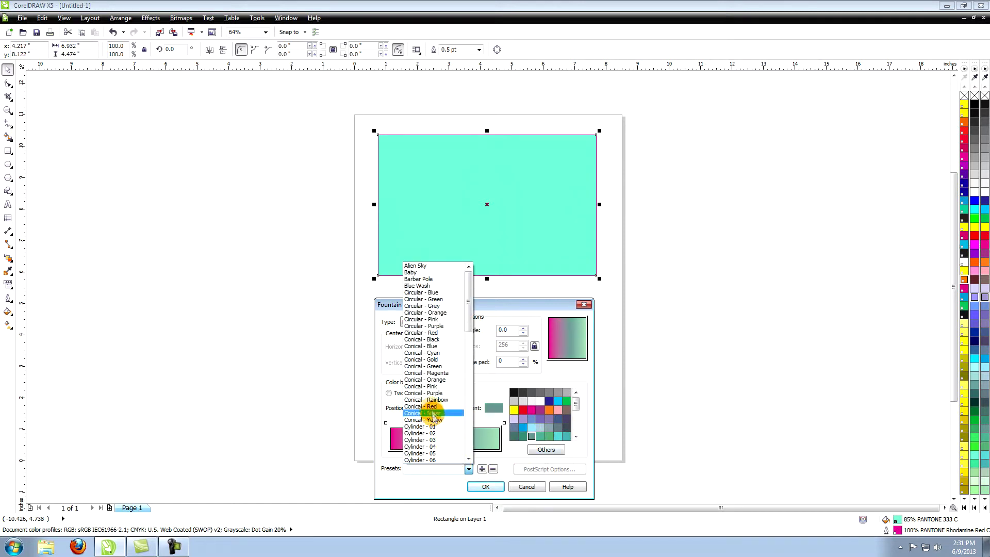
pyautogui.click(424, 293)
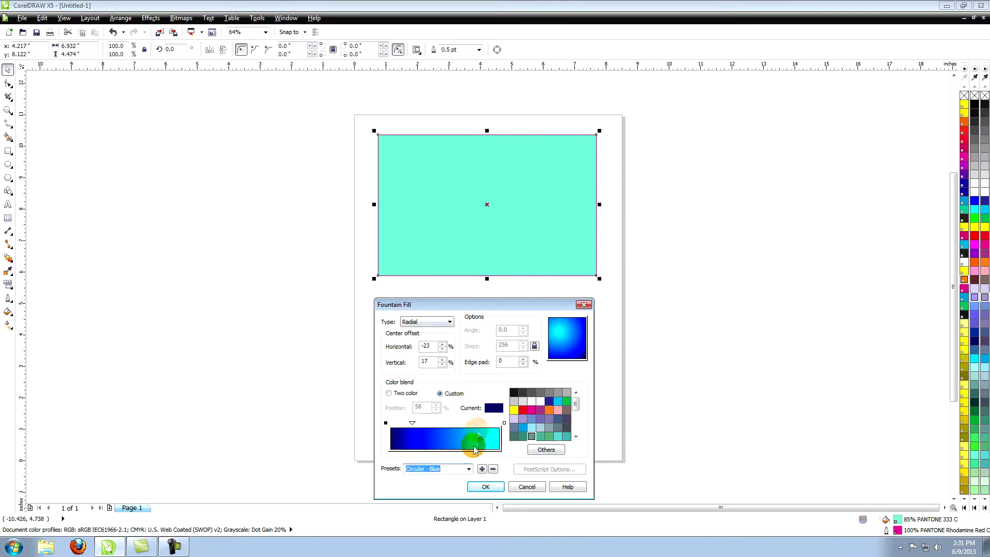
pyautogui.click(468, 469)
pyautogui.click(447, 440)
pyautogui.click(468, 469)
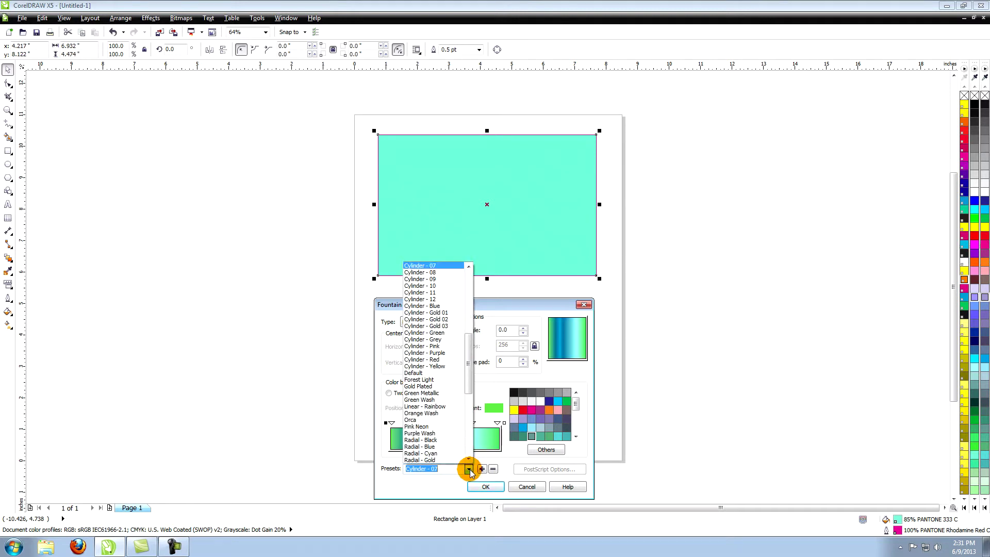
pyautogui.moveTo(469, 444); pyautogui.dragTo(471, 322)
pyautogui.click(434, 286)
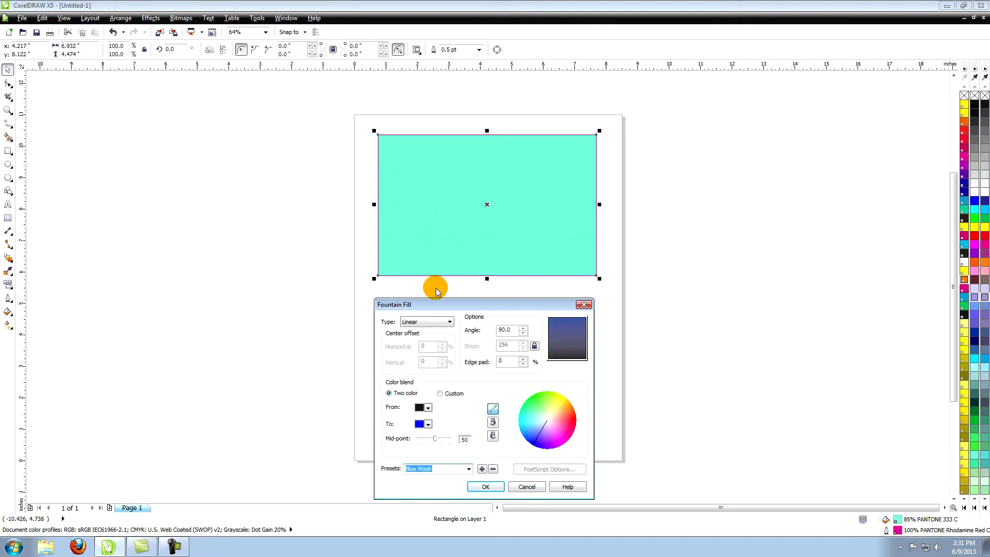
# Cancel overwriting the Blue Wash preset and close Fountain Fill without applying.
pyautogui.click(481, 469)
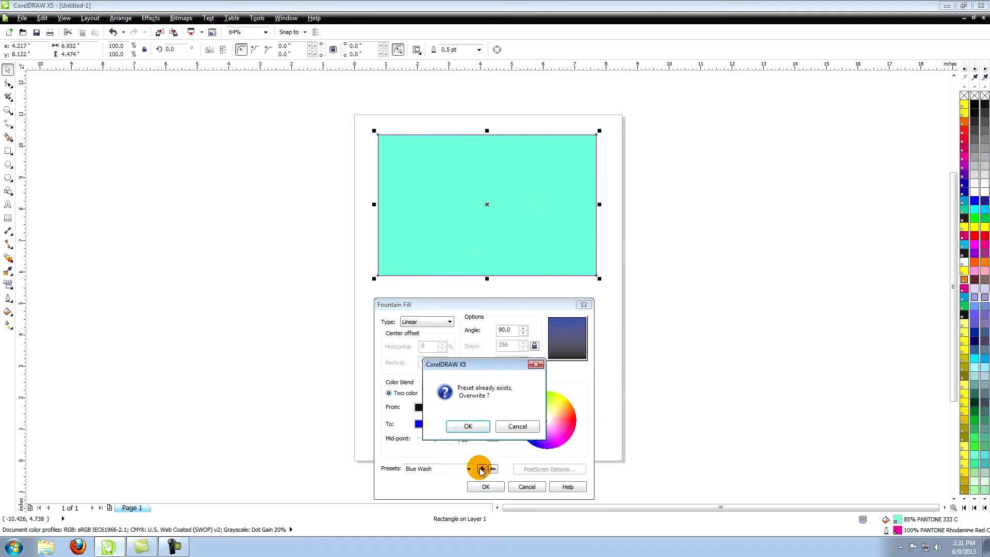
pyautogui.click(516, 426)
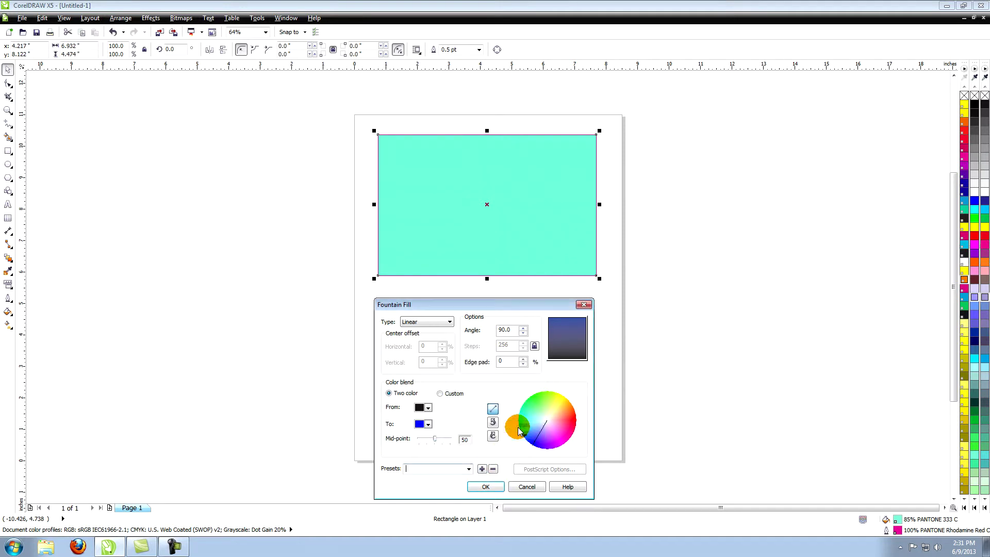
pyautogui.click(493, 469)
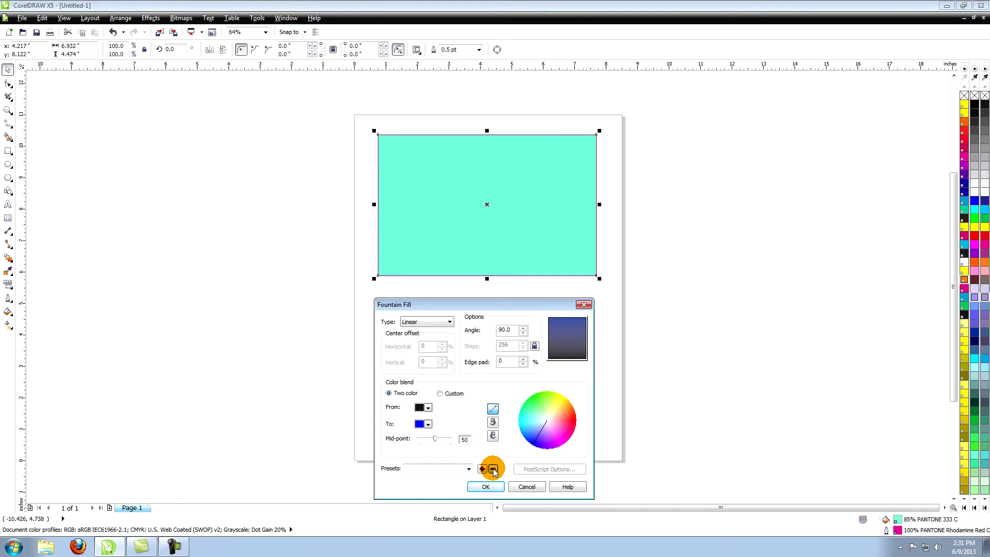
pyautogui.press('Escape')
pyautogui.click(357, 155)
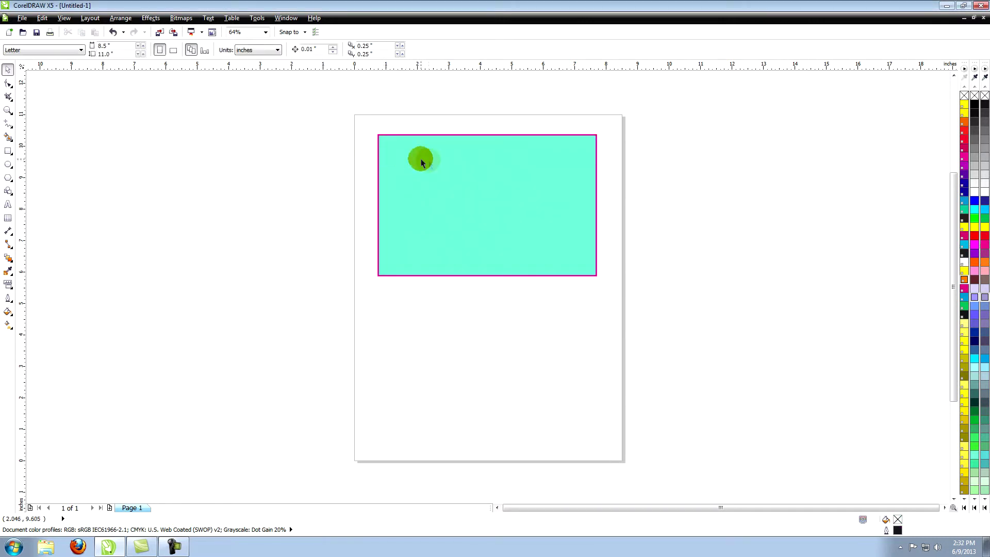
# Try dark brown and light blue palette outlines on the mint rectangle.
pyautogui.click(427, 159)
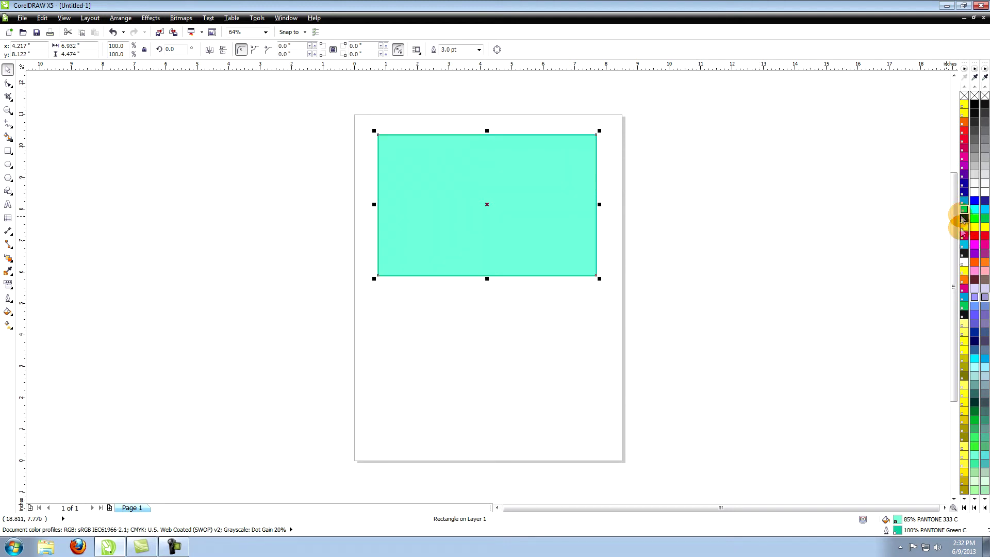
pyautogui.rightClick(975, 280)
pyautogui.rightClick(985, 360)
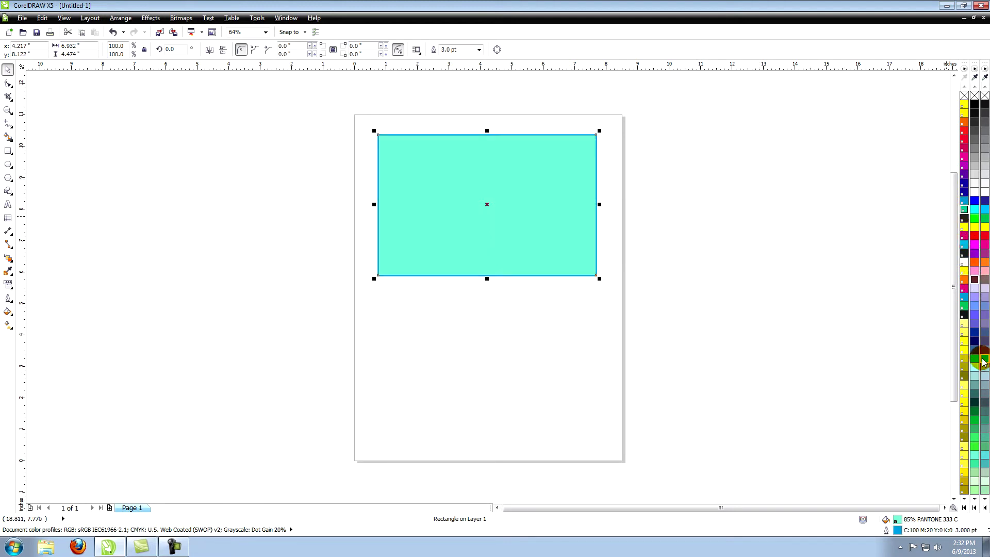
pyautogui.click(645, 160)
pyautogui.click(563, 165)
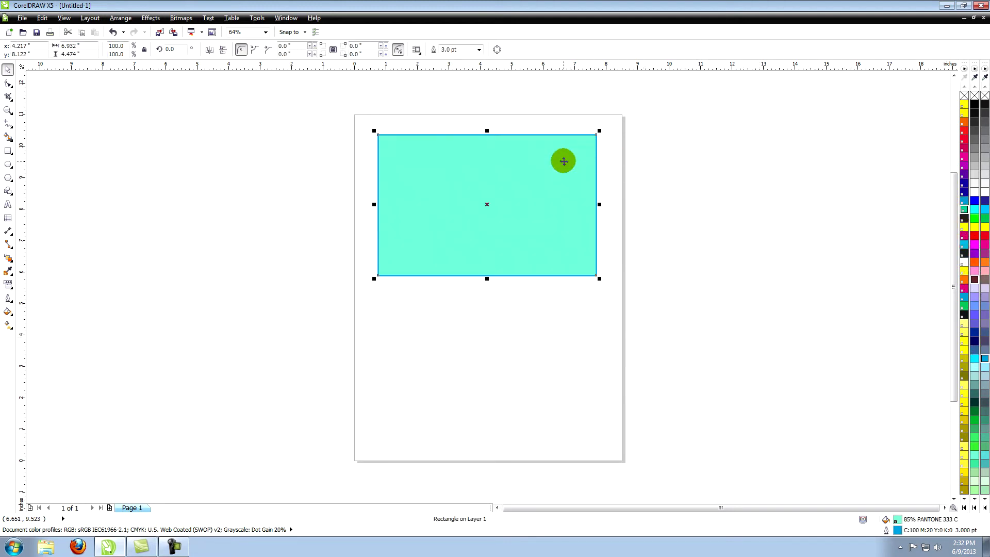
# Set the rectangle's outline to Sky Blue (C100 M20 Y0 K0) in Outline Color.
pyautogui.click(9, 299)
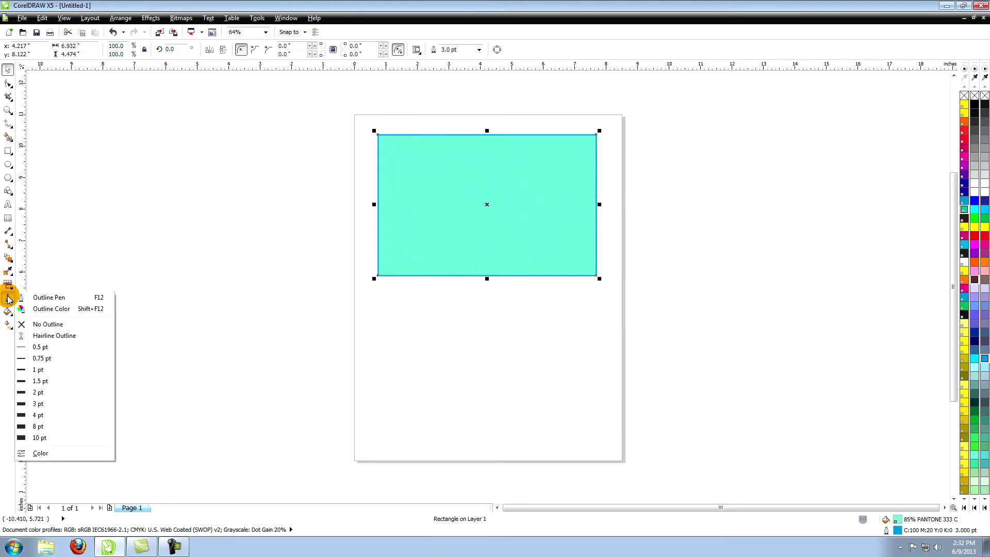
pyautogui.click(48, 309)
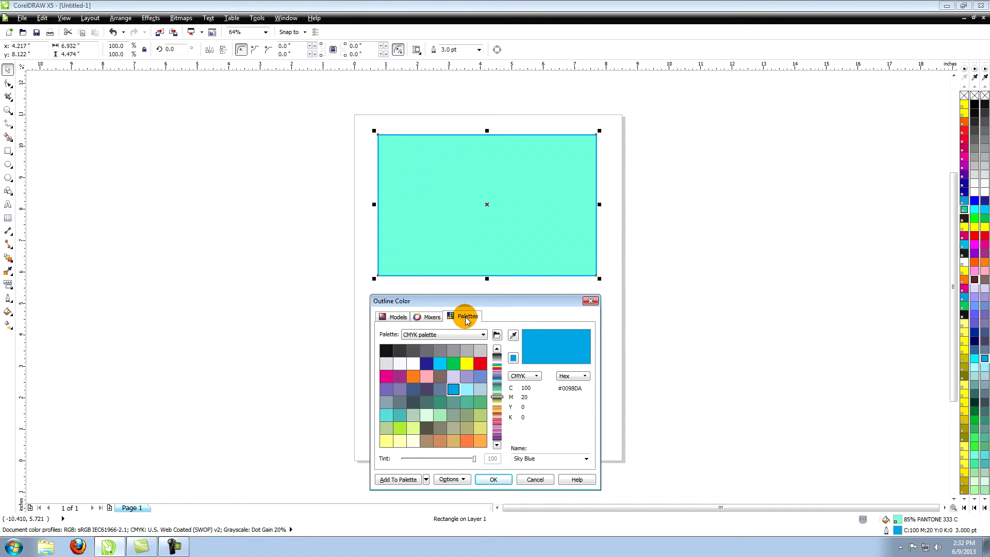
pyautogui.click(423, 317)
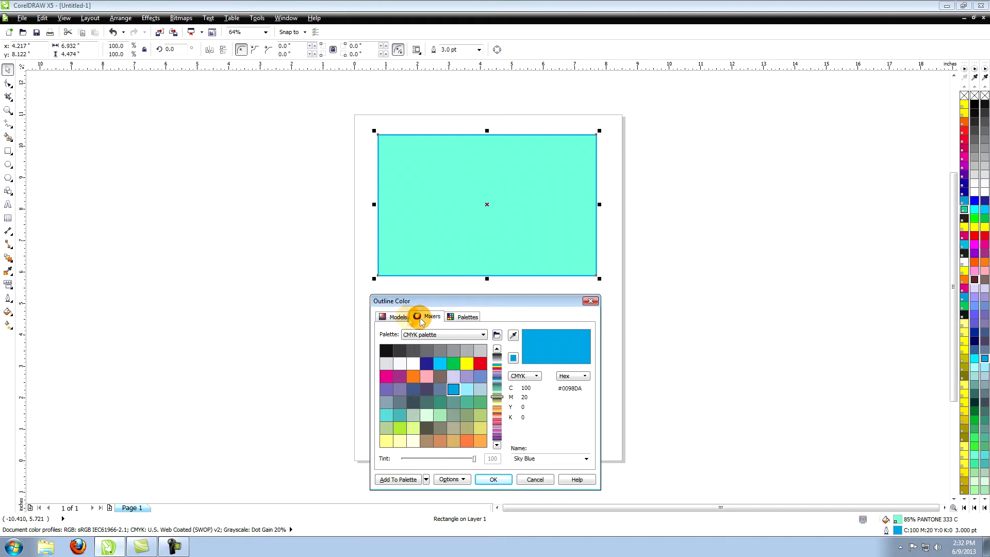
pyautogui.click(399, 318)
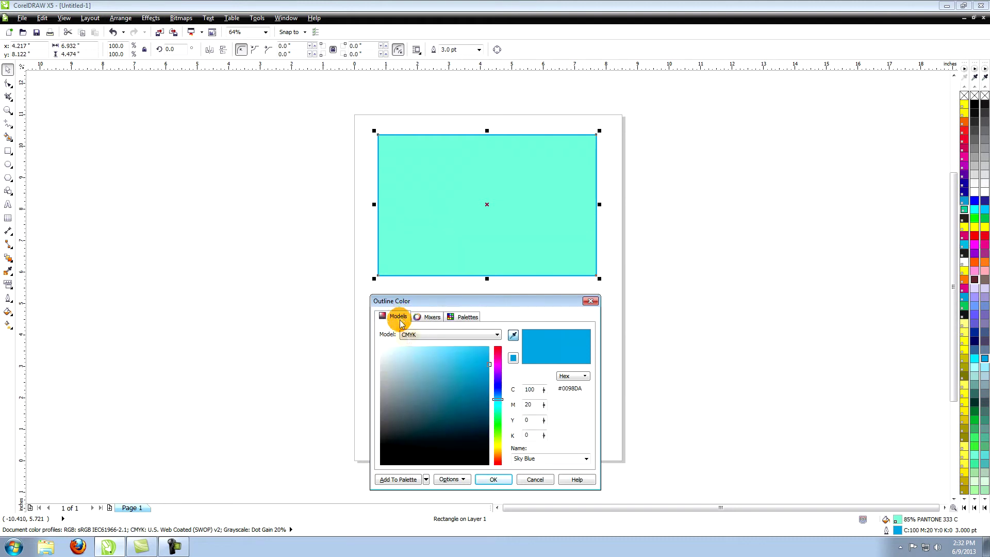
pyautogui.click(493, 479)
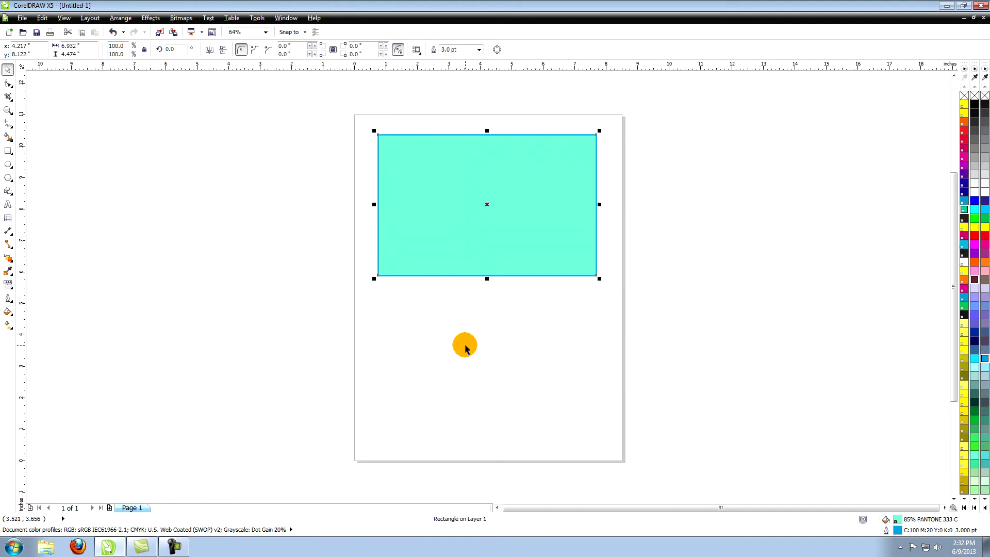
# Set the rectangle's outline width to 36 pt in the Outline Pen dialog.
pyautogui.click(8, 300)
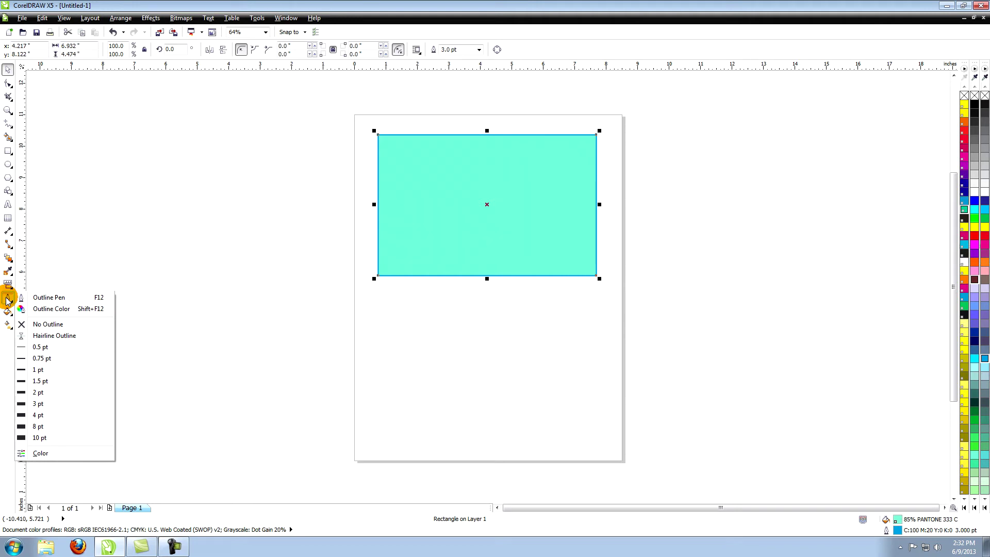
pyautogui.click(41, 299)
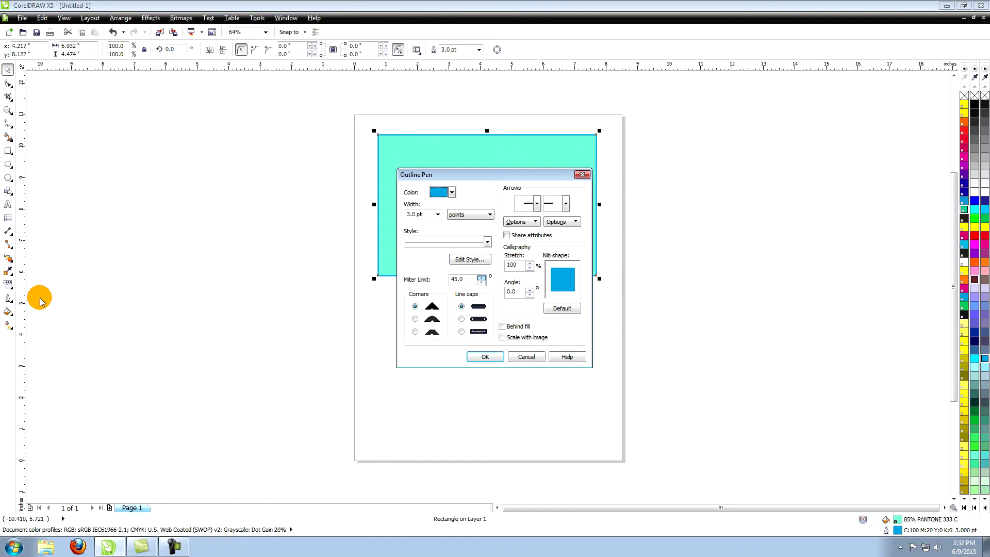
pyautogui.click(425, 214)
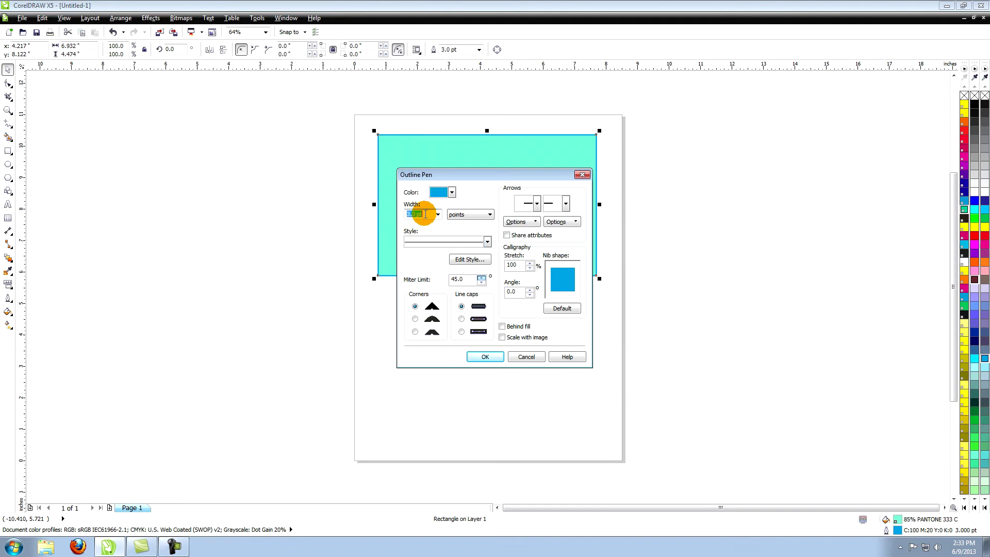
pyautogui.write('36')
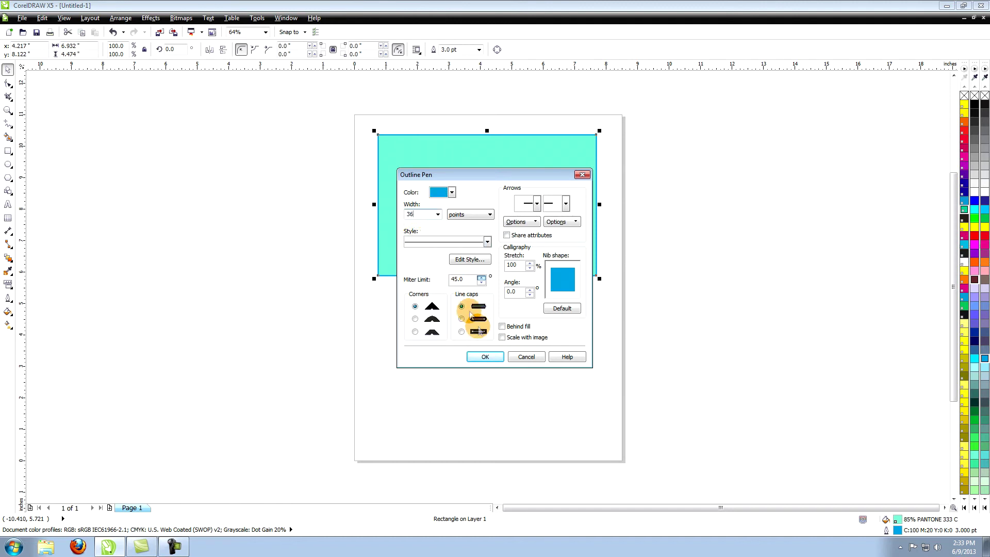
pyautogui.click(487, 354)
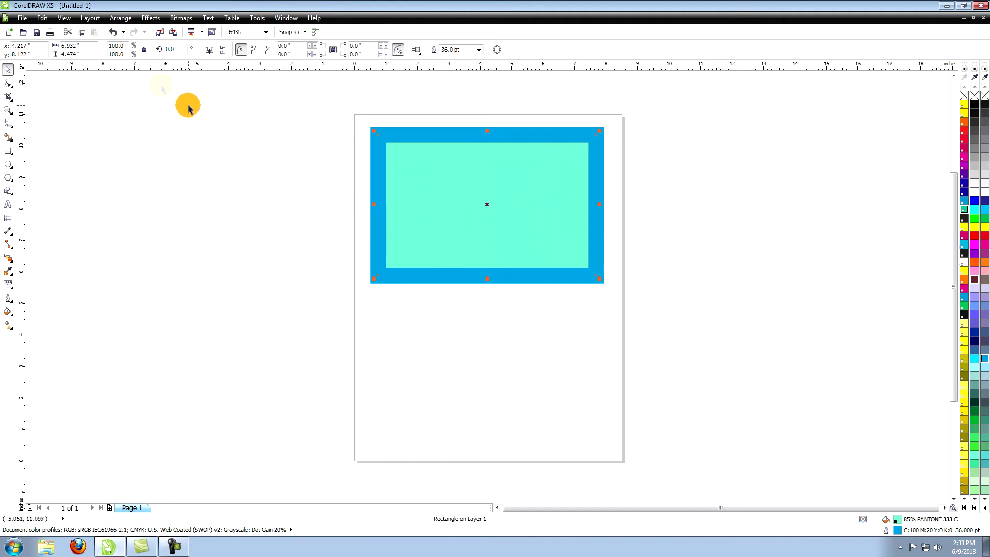
# Convert the outline to an object and fill it with the Barber Pole preset.
pyautogui.click(114, 21)
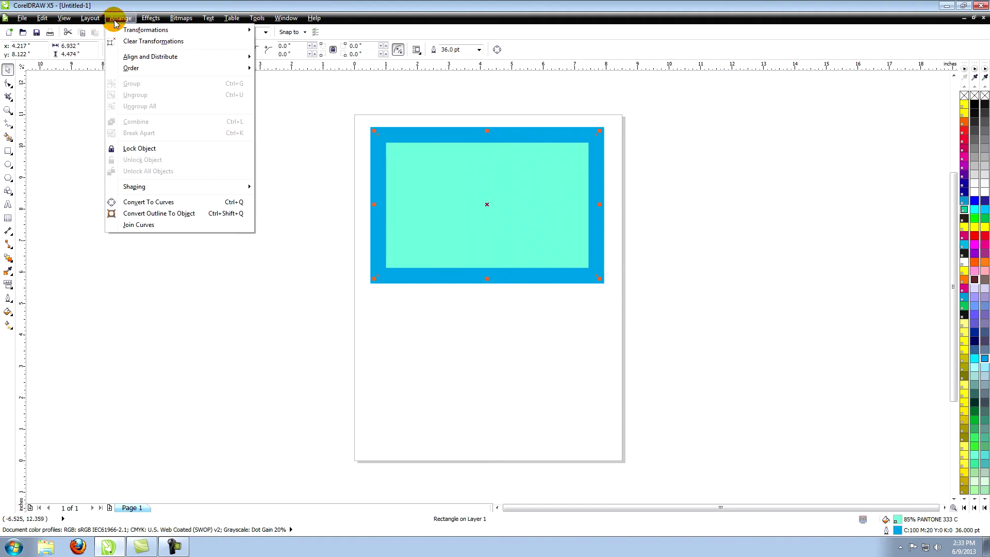
pyautogui.click(158, 215)
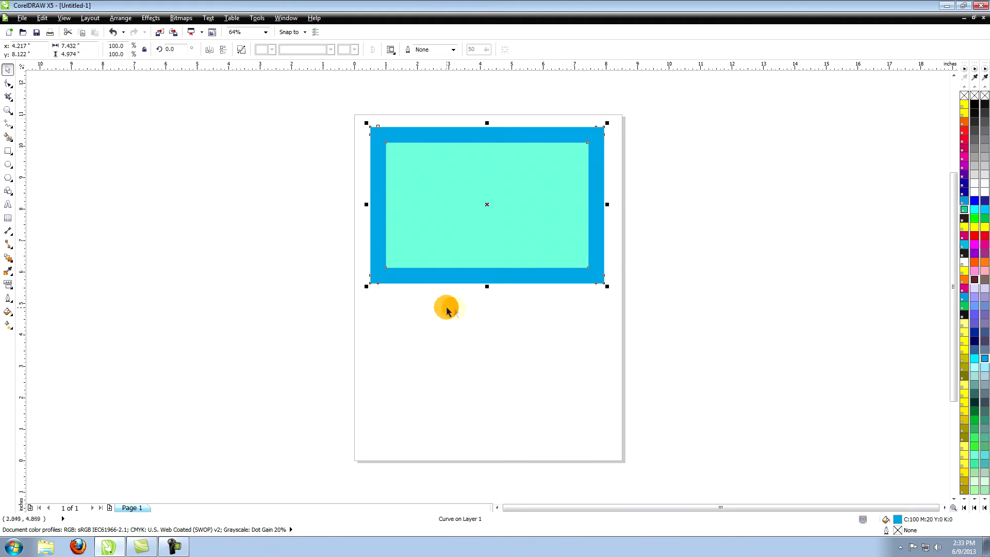
pyautogui.click(9, 311)
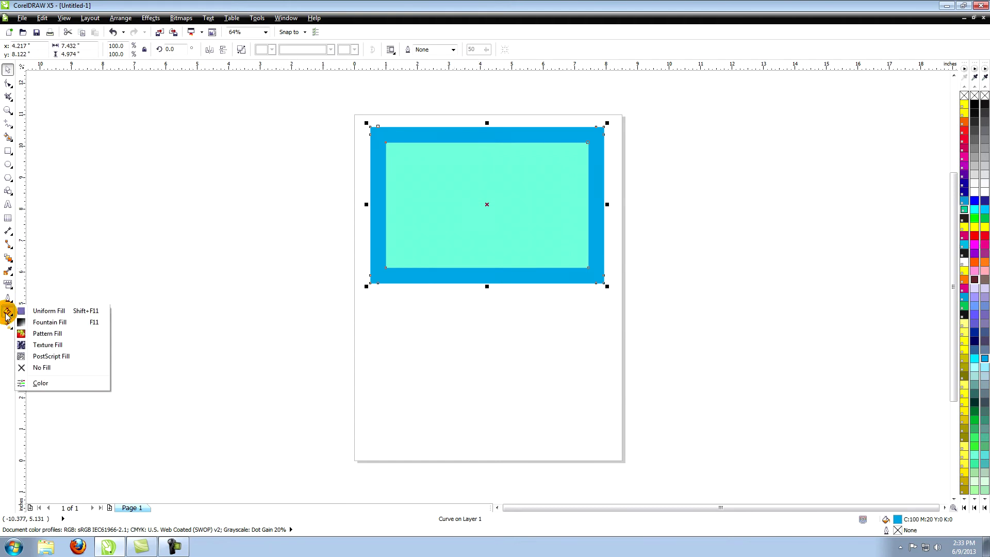
pyautogui.click(32, 323)
pyautogui.click(451, 263)
pyautogui.click(479, 338)
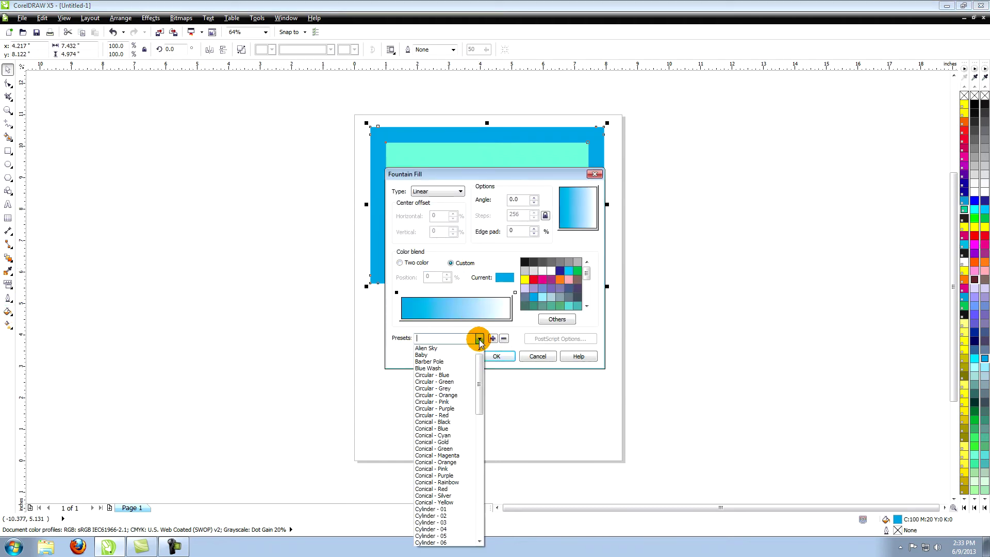
pyautogui.click(449, 362)
pyautogui.click(487, 356)
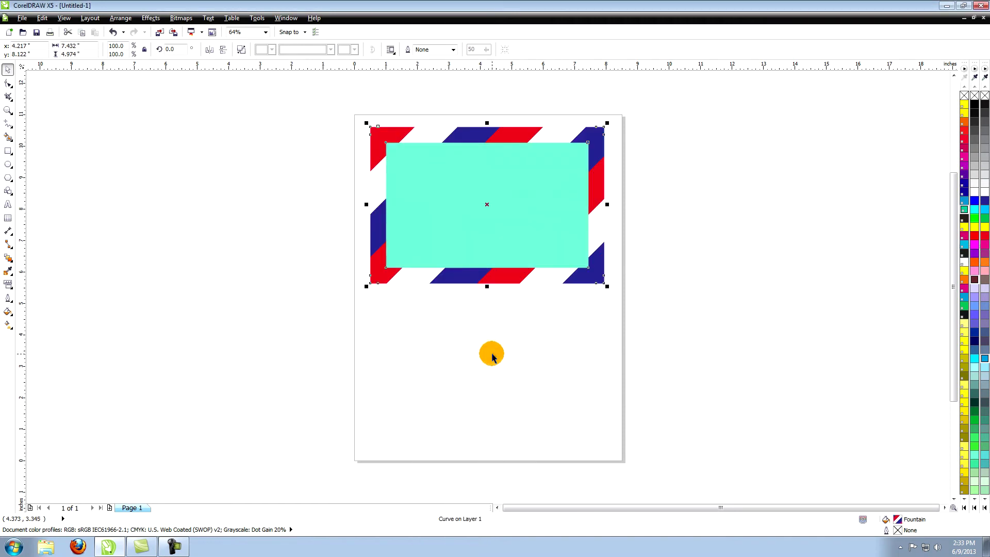
# Change the frame's fountain fill to a two-colour red-to-blue blend.
pyautogui.click(491, 352)
pyautogui.click(495, 283)
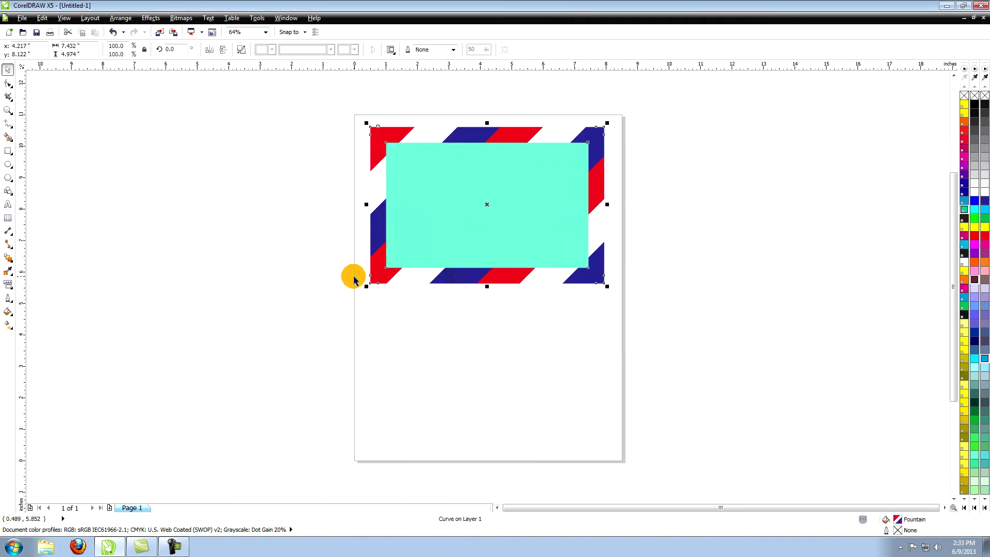
pyautogui.click(9, 312)
pyautogui.click(36, 322)
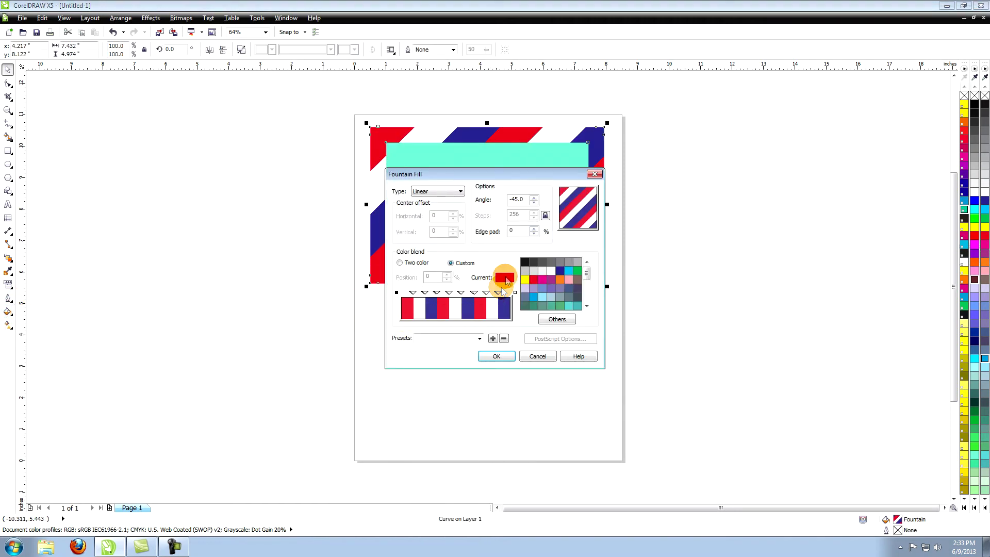
pyautogui.click(405, 264)
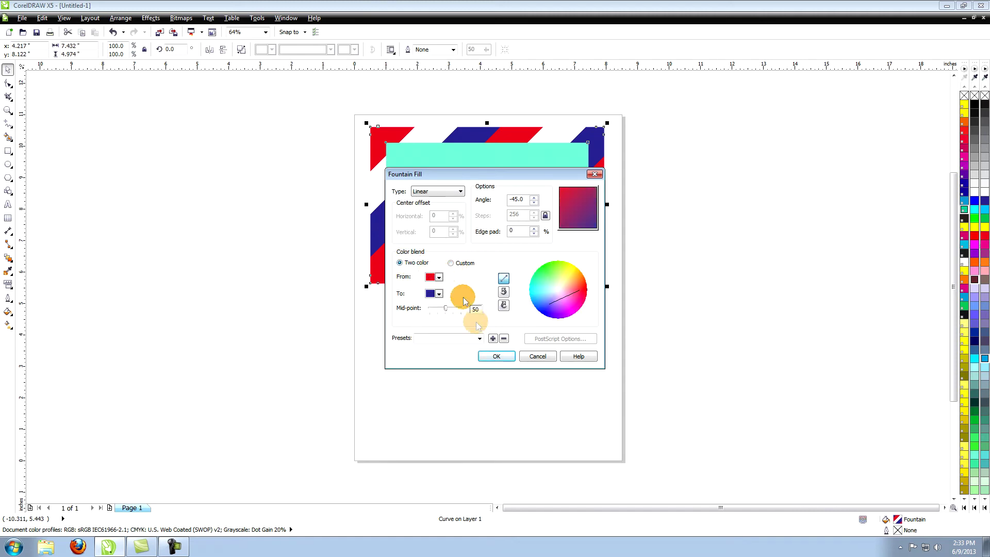
pyautogui.click(493, 355)
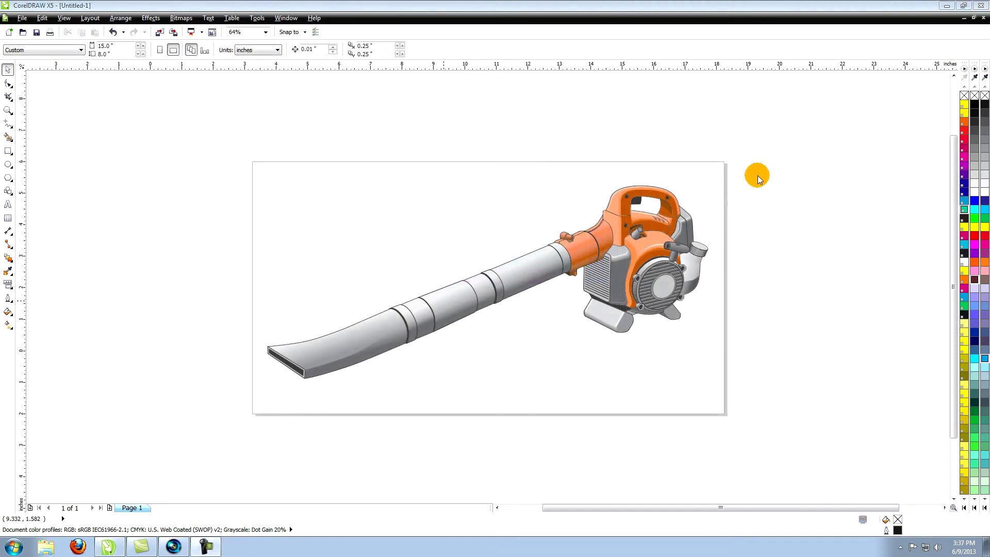